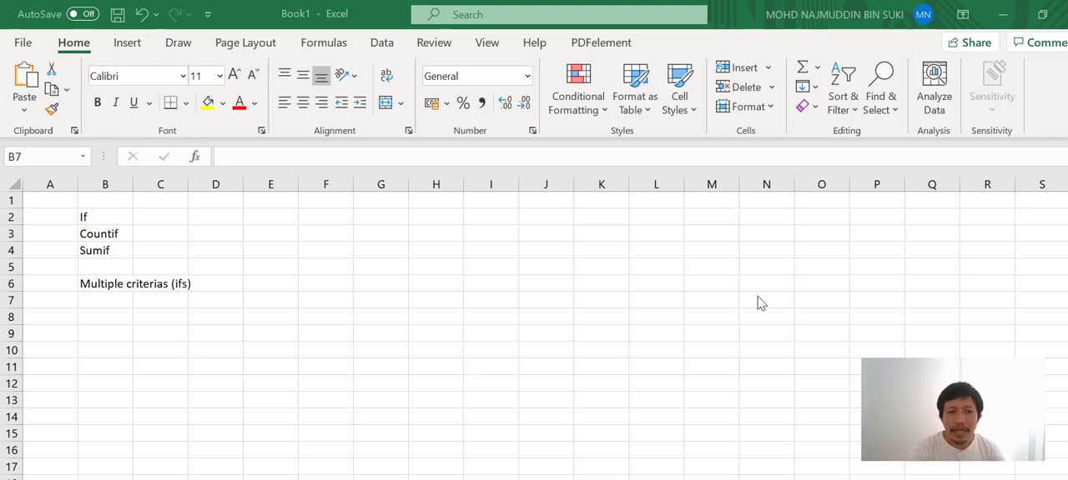
Examine the list of IF function topics, the students' marks table, and the Pass and Fail grade ranges.
click(118, 218)
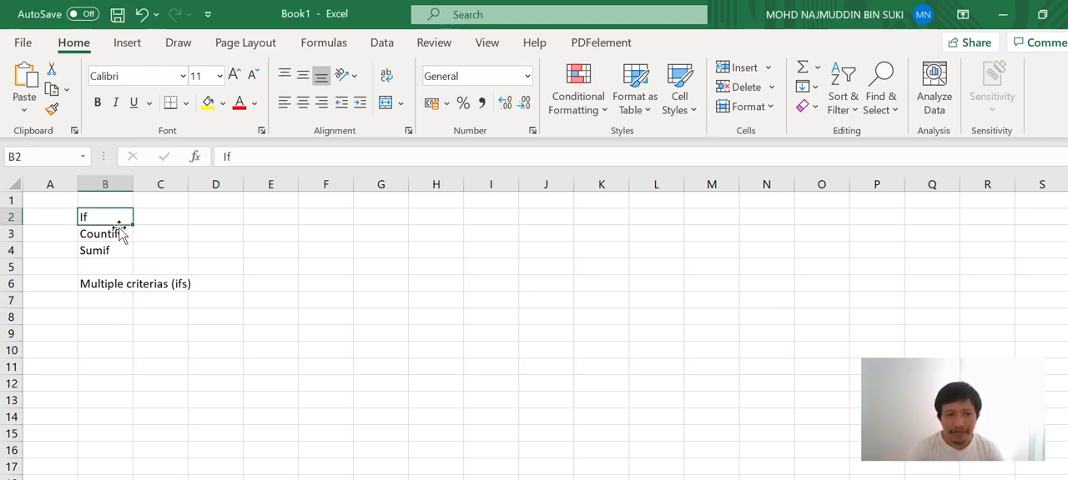
click(119, 234)
click(119, 251)
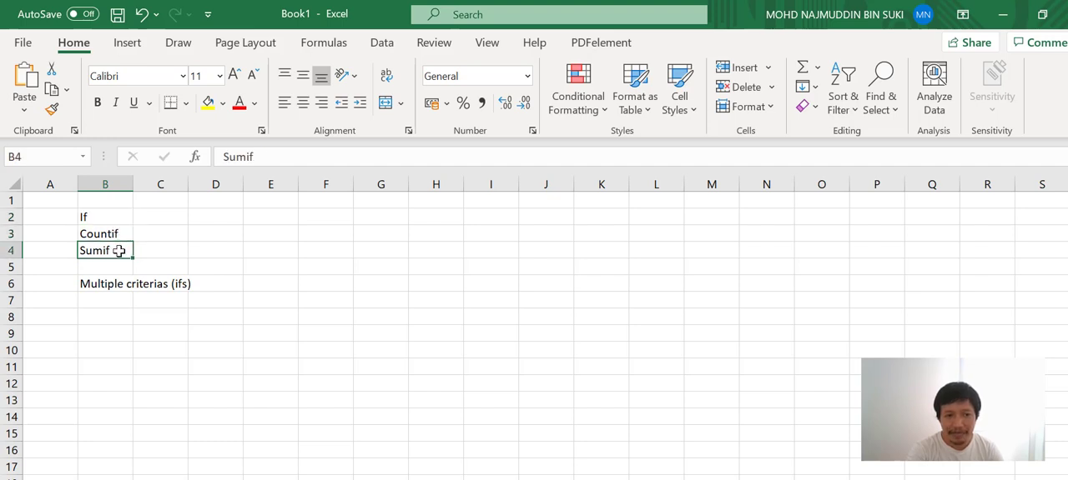
click(114, 285)
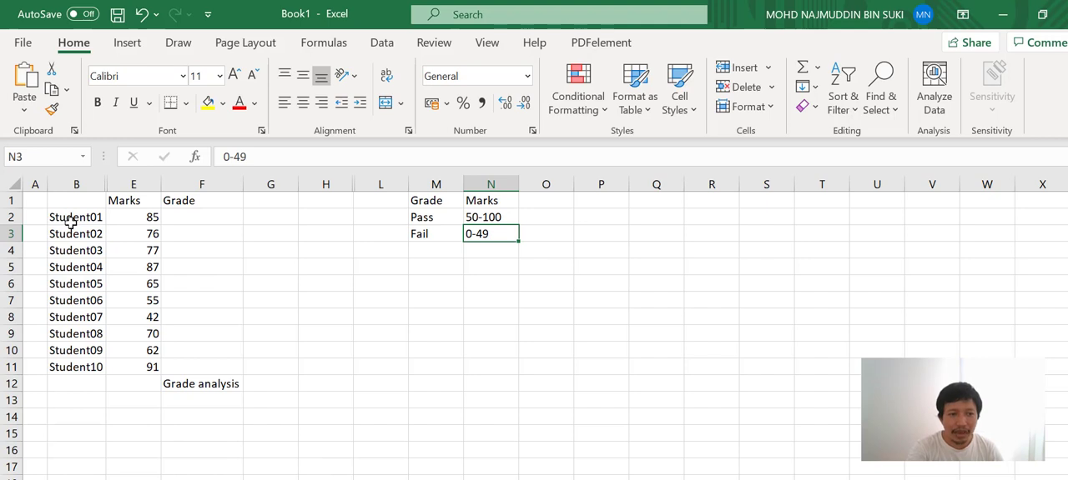
click(71, 222)
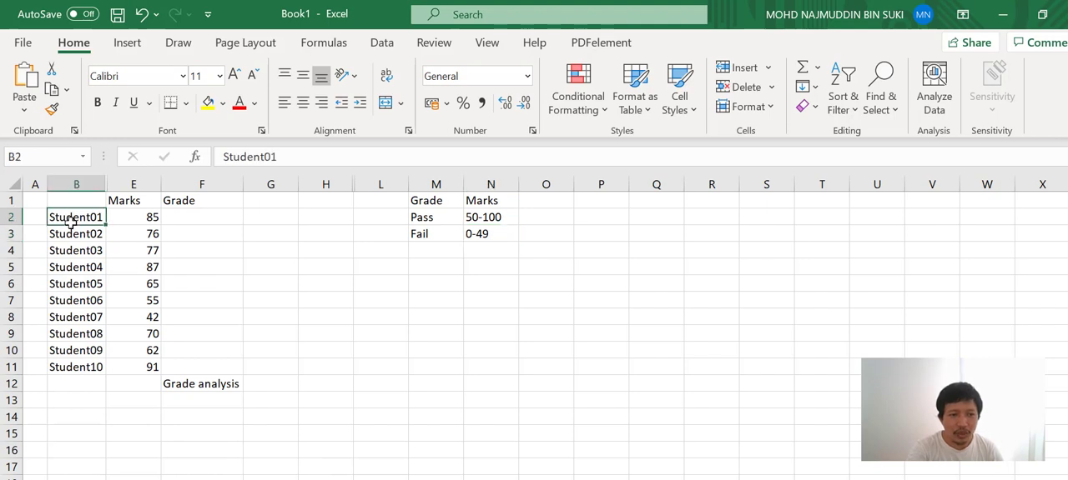
click(131, 218)
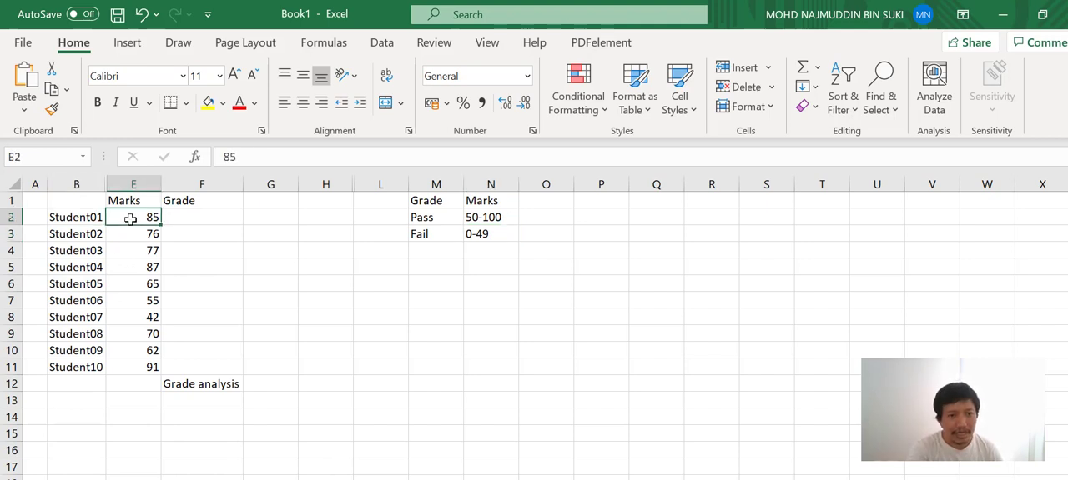
click(184, 218)
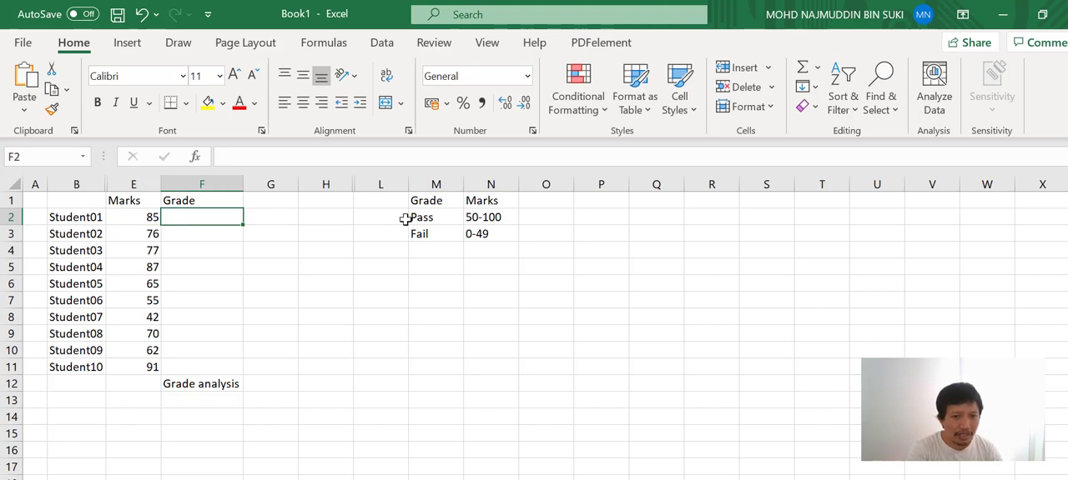
click(438, 200)
click(439, 216)
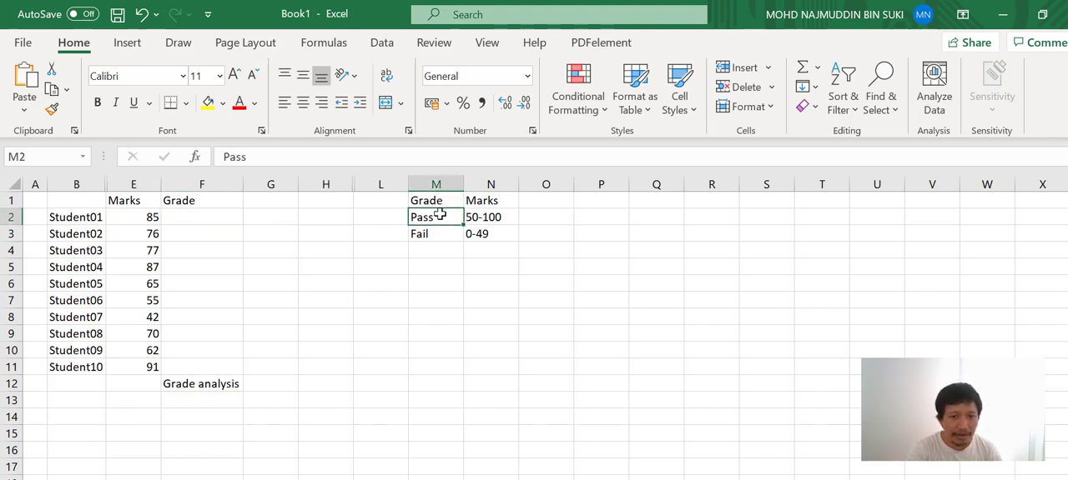
click(438, 233)
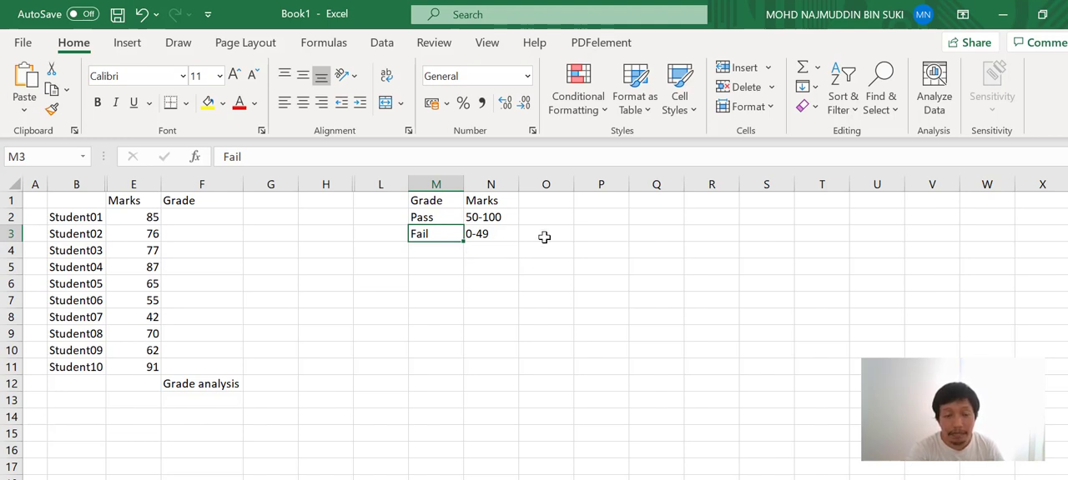
Start an IF formula in Student01's Grade cell that tests whether the mark in E2 is greater than 49.
click(205, 216)
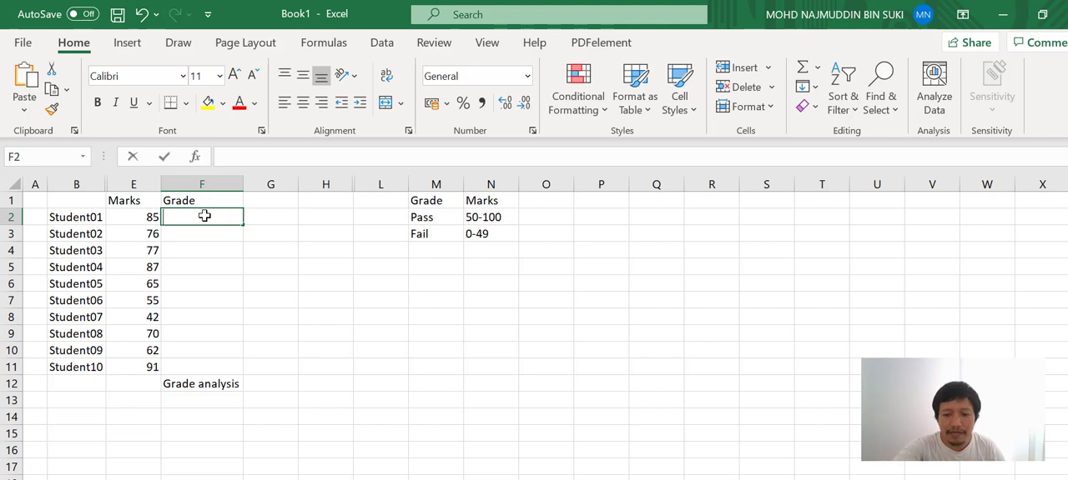
text(=if)
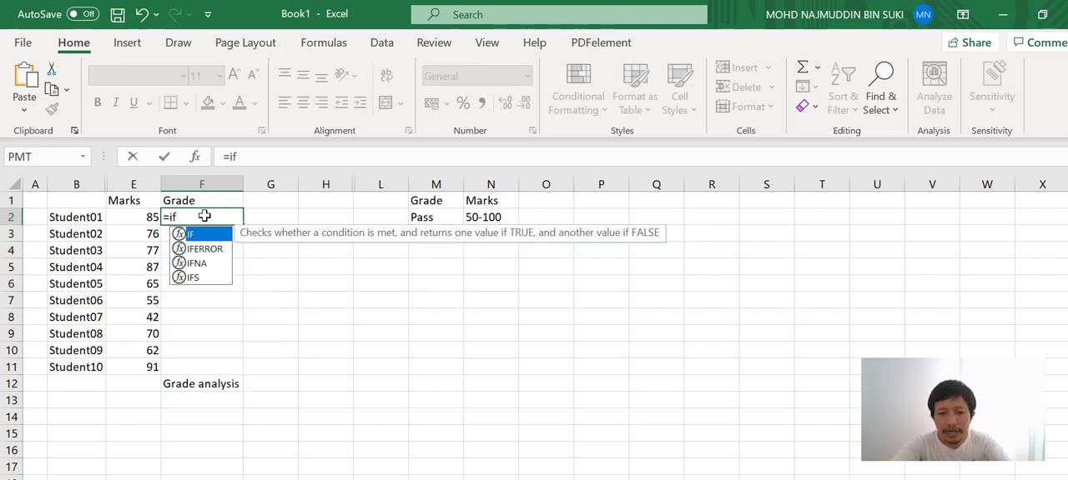
text(()
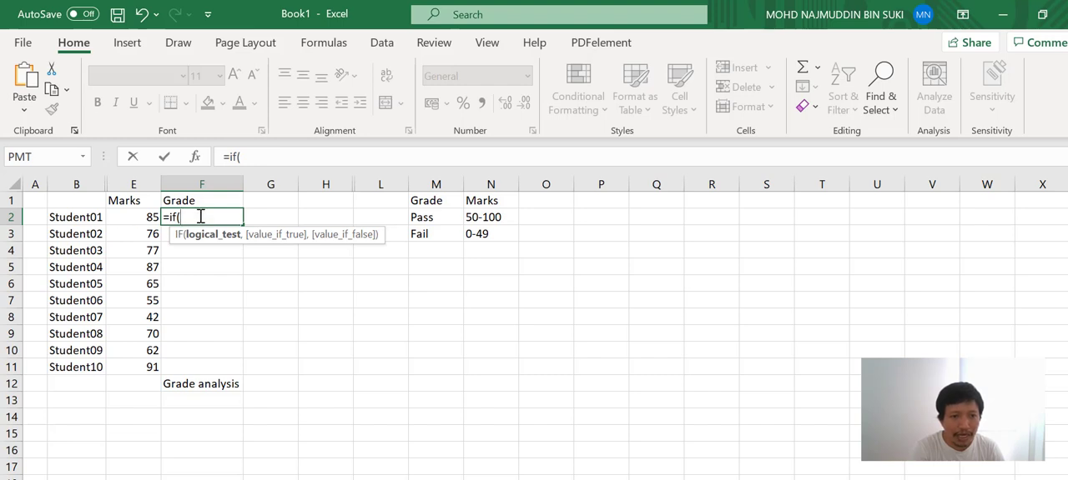
click(128, 215)
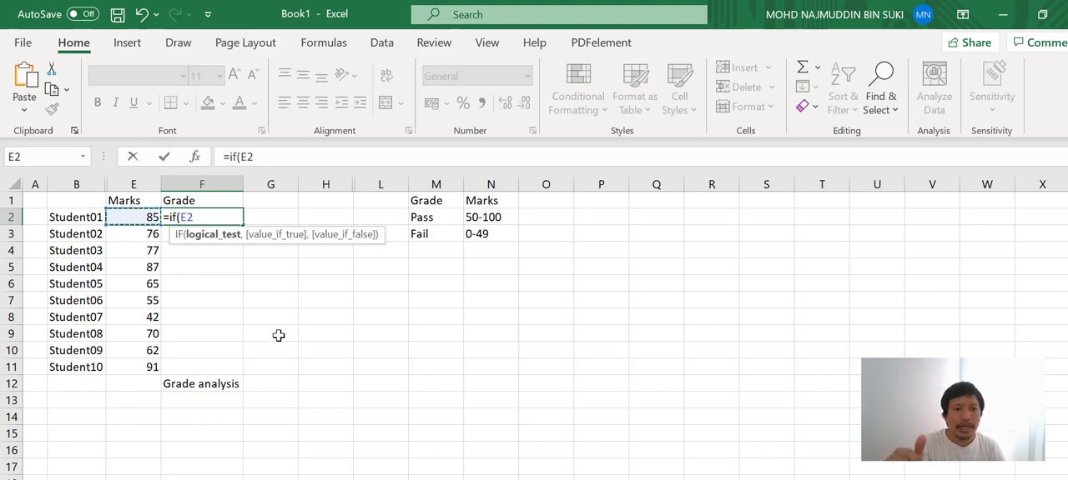
text(>)
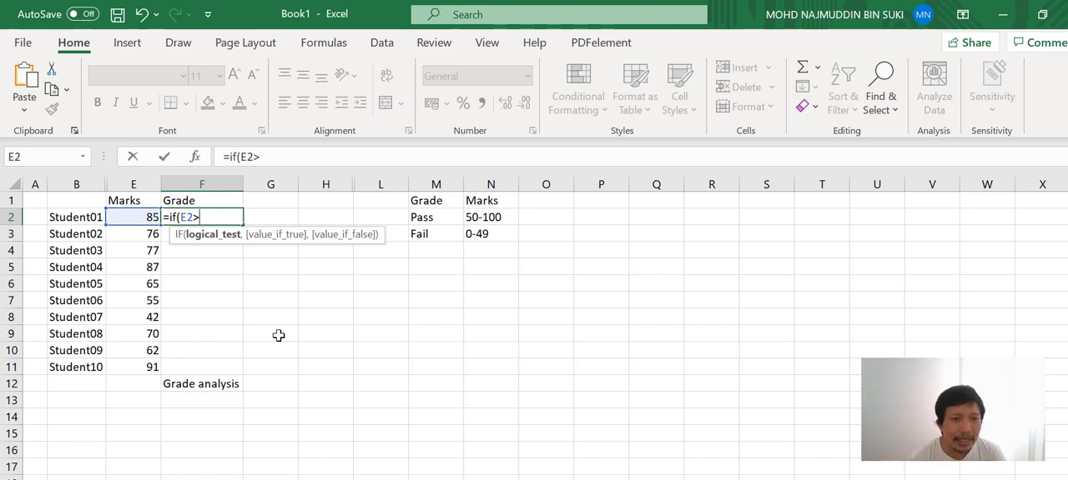
text(49)
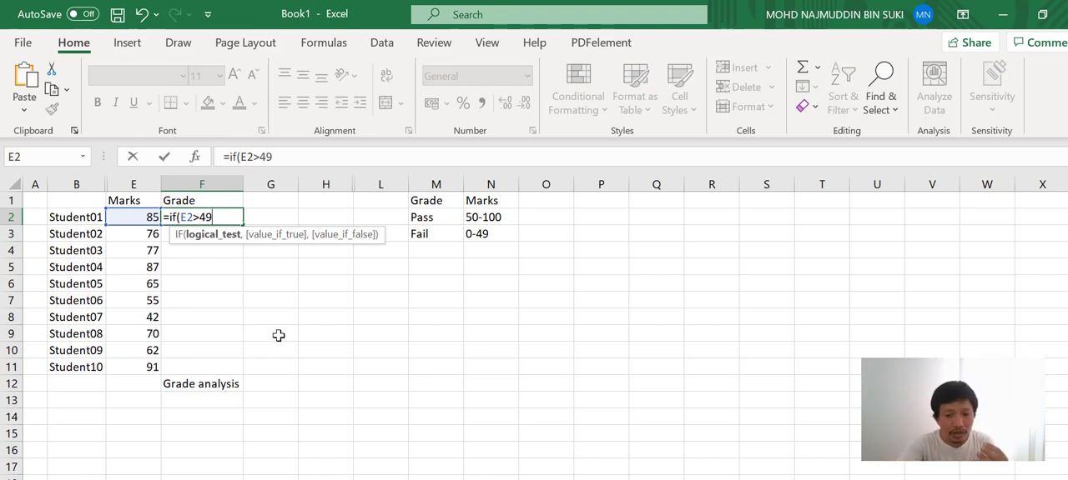
text(,)
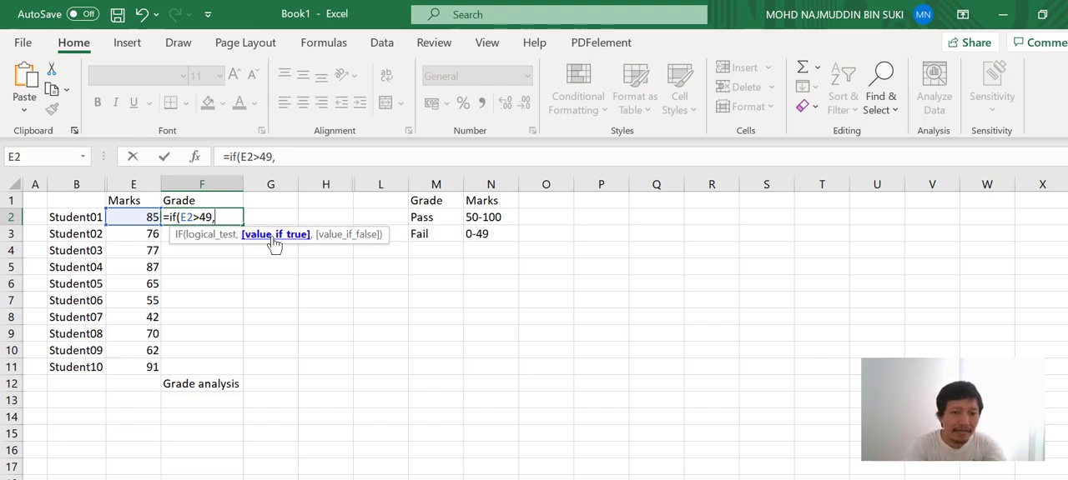
text(")
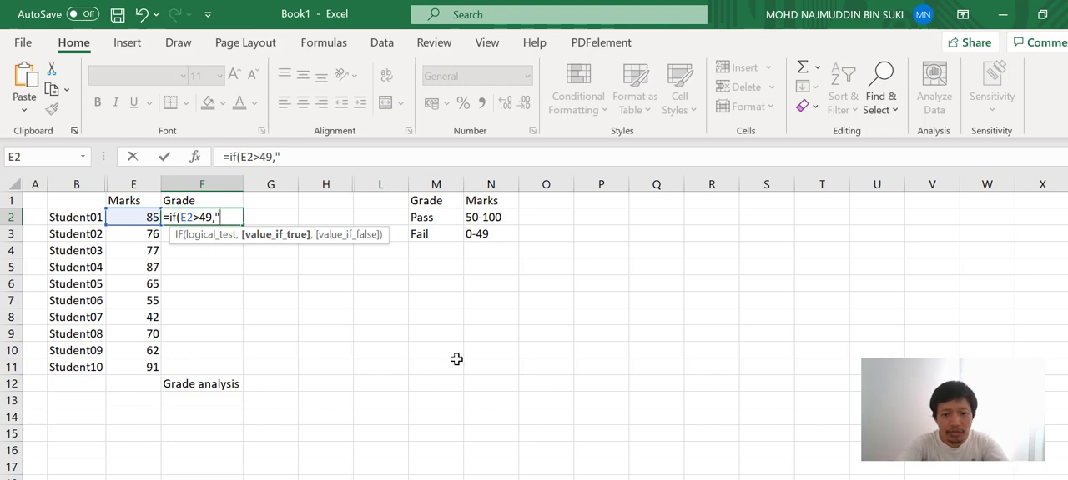
Complete Student01's IF formula so it returns "Pass" when the test is true and "Fail" when it is false.
text(Pass")
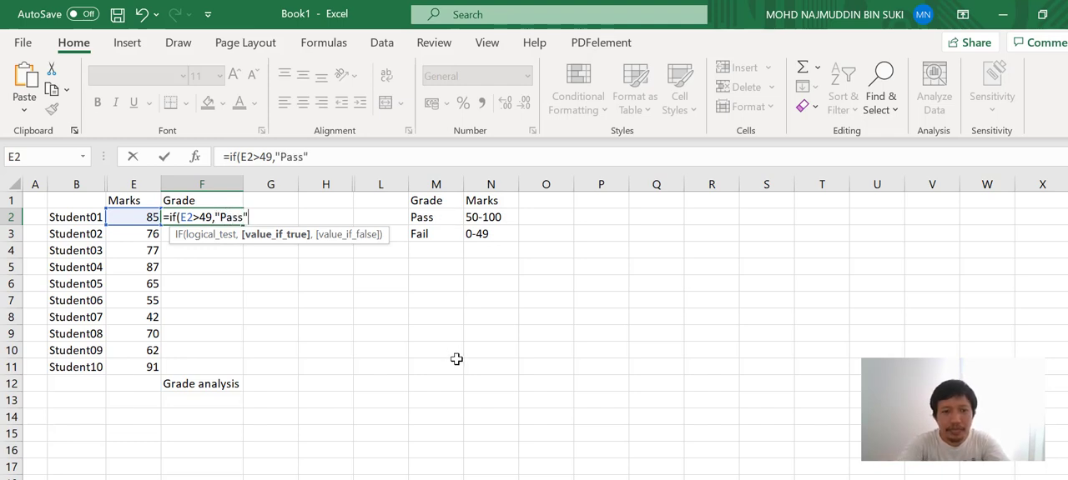
text(,)
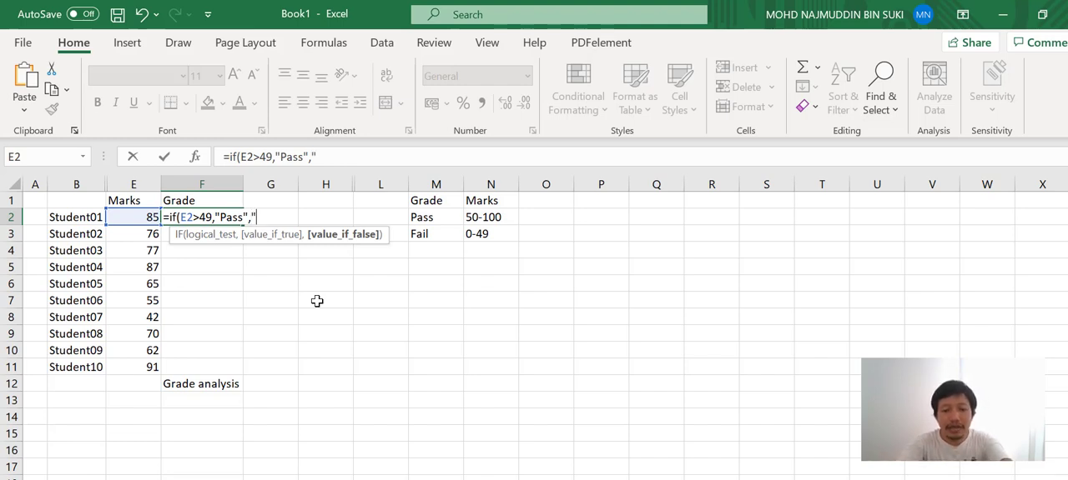
text(Fail")
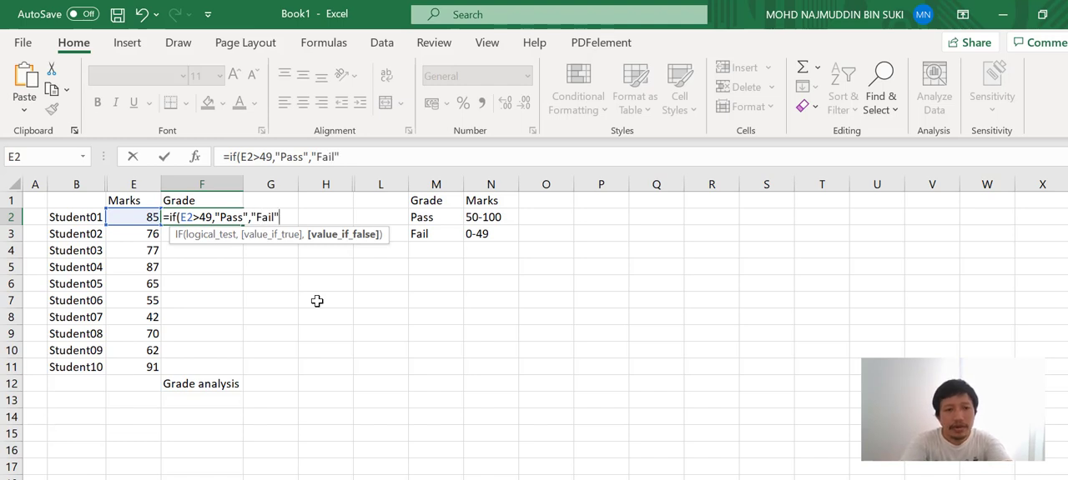
text())
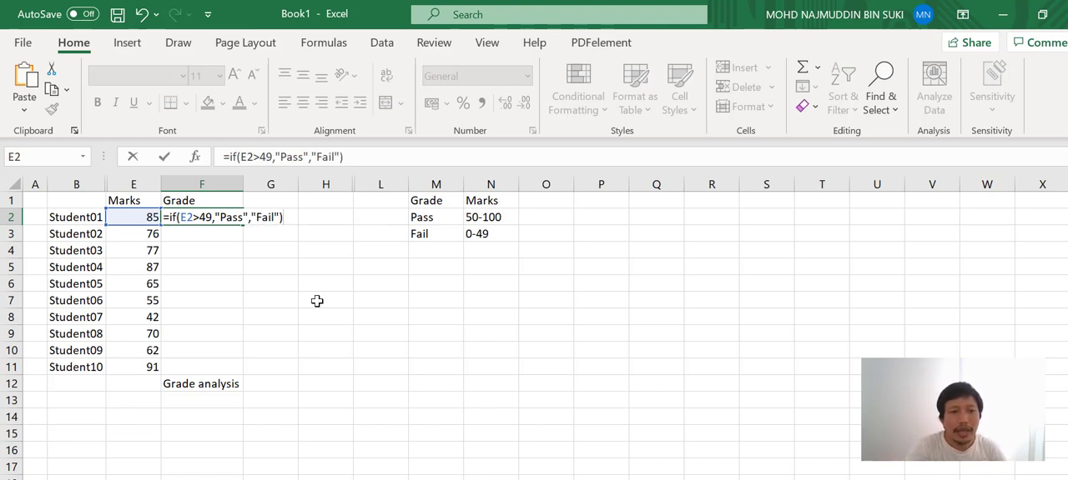
click(185, 215)
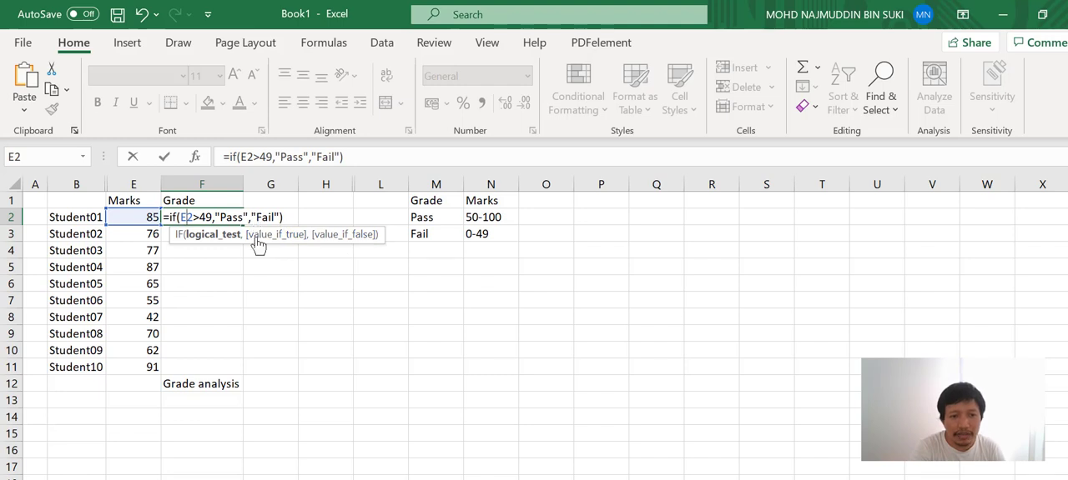
key(Return)
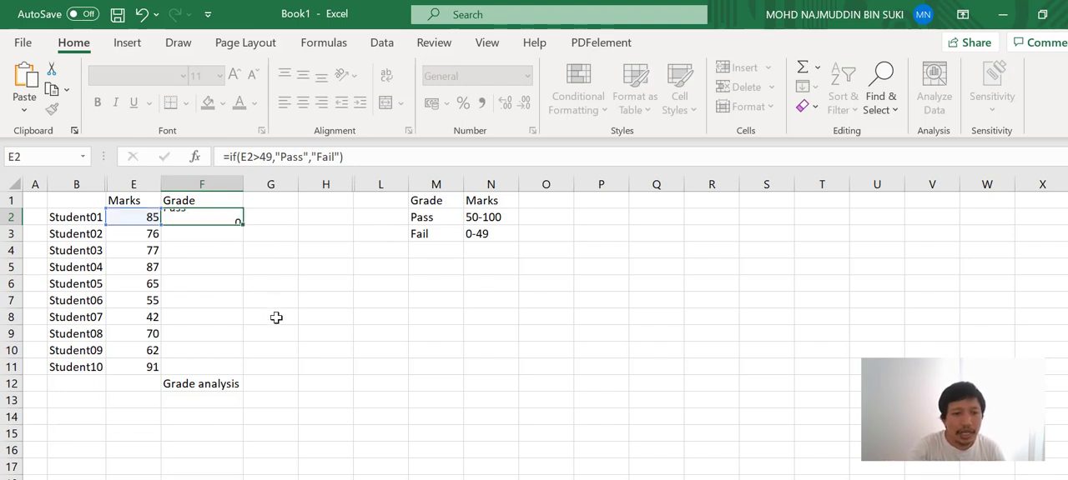
Fill the Pass/Fail formula from F2 down to Student10 in F11 and check Student07's grade.
key(Up)
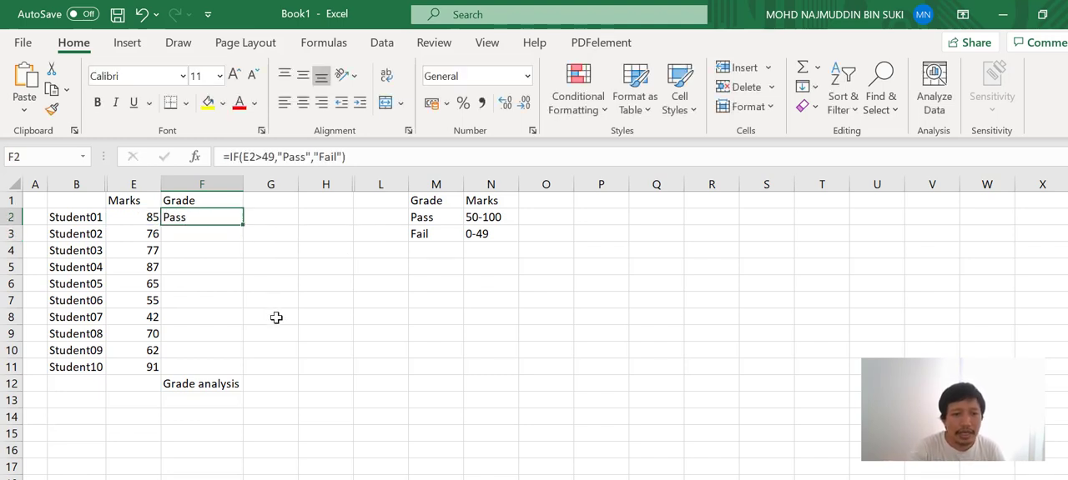
double_click(239, 224)
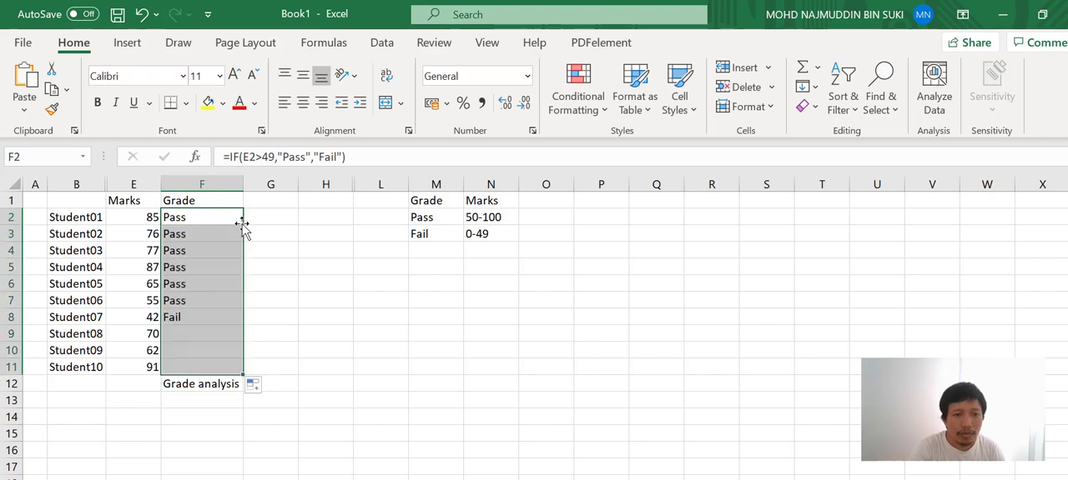
click(404, 321)
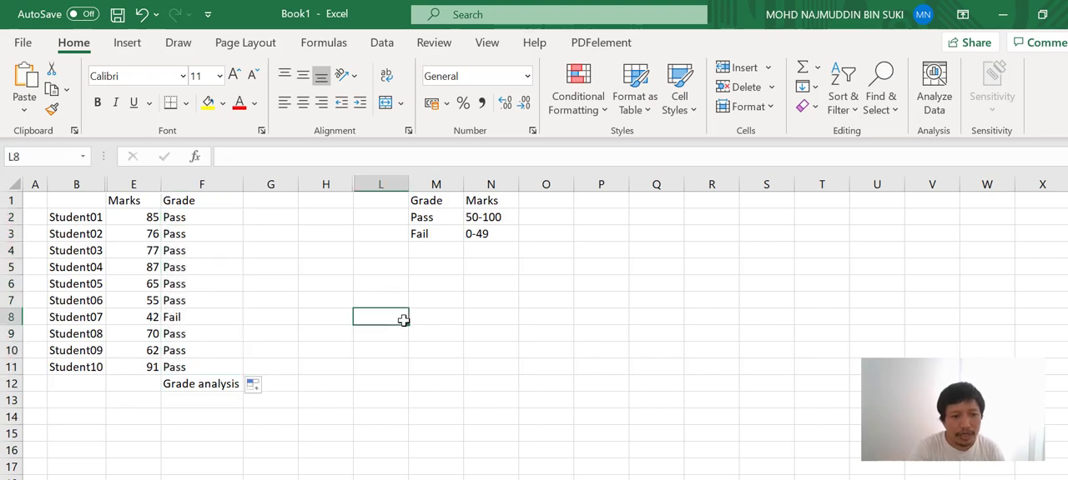
click(228, 318)
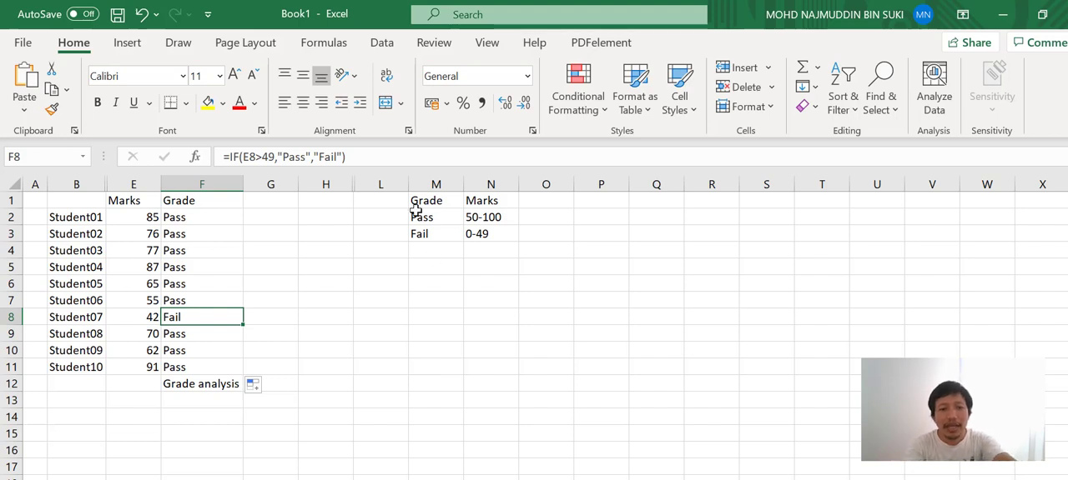
Clear the grades in F2:F11 and unhide the columns between H and L.
drag(210, 220, 210, 369)
key(Delete)
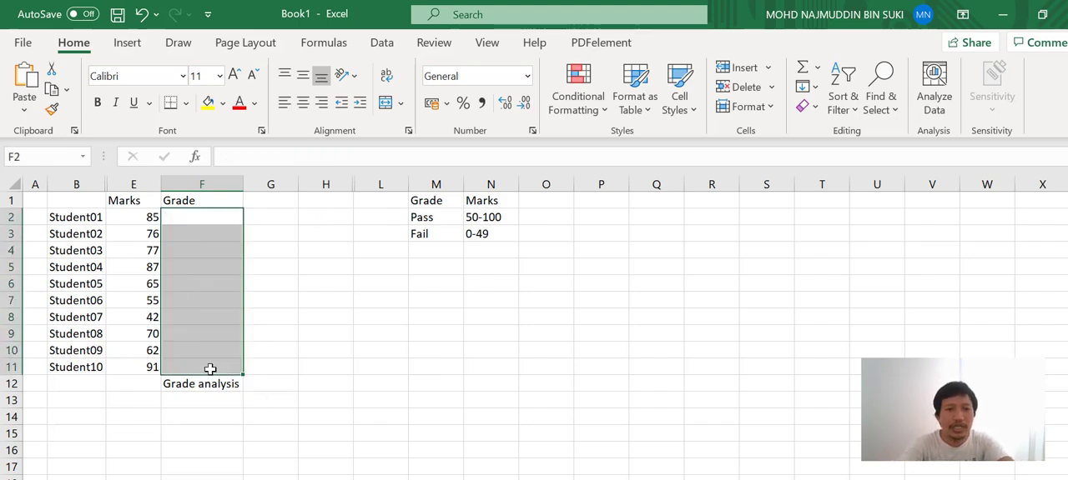
drag(327, 174, 380, 176)
right_click(381, 179)
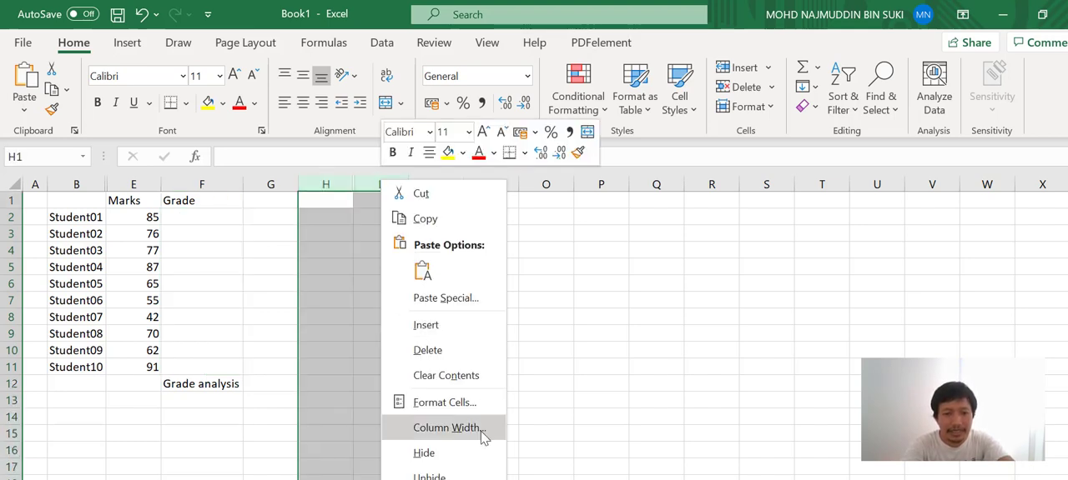
click(481, 475)
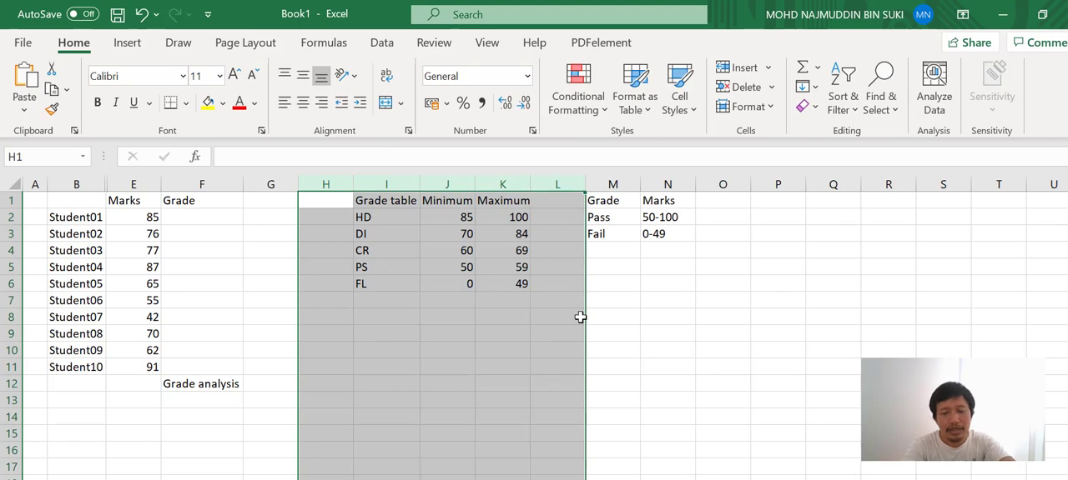
click(579, 316)
Examine the grade table's minimum and maximum marks, comparing the FL range with the Fail range.
click(384, 218)
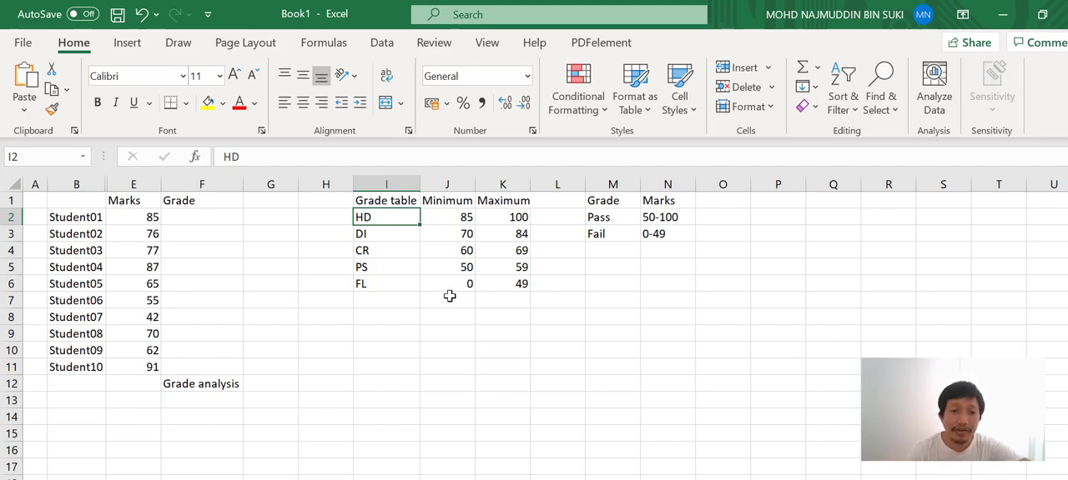
click(449, 287)
click(515, 286)
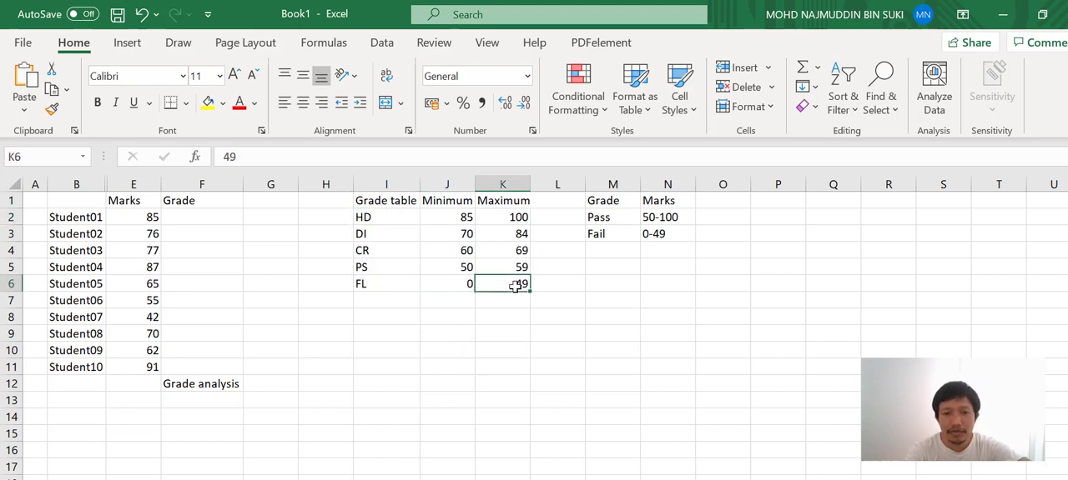
click(624, 235)
click(659, 233)
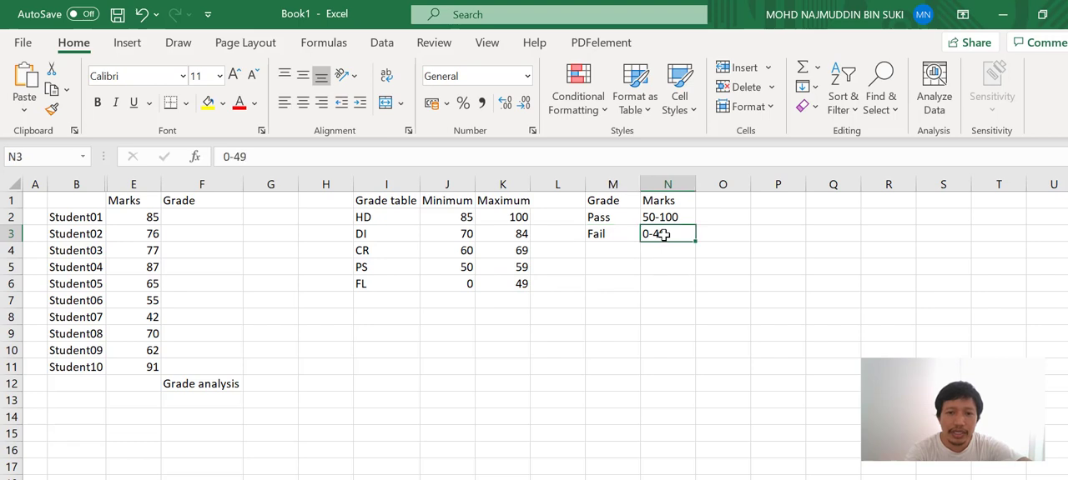
click(469, 287)
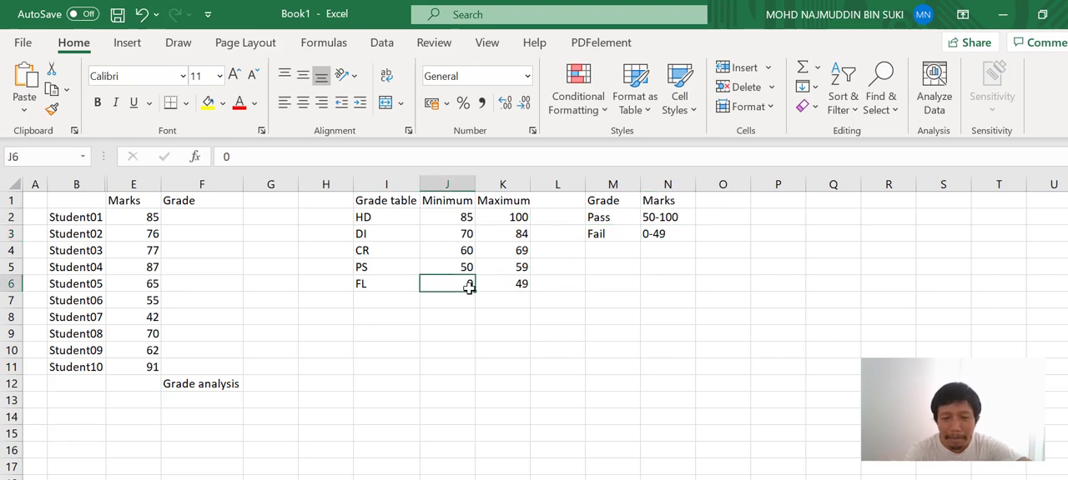
click(501, 289)
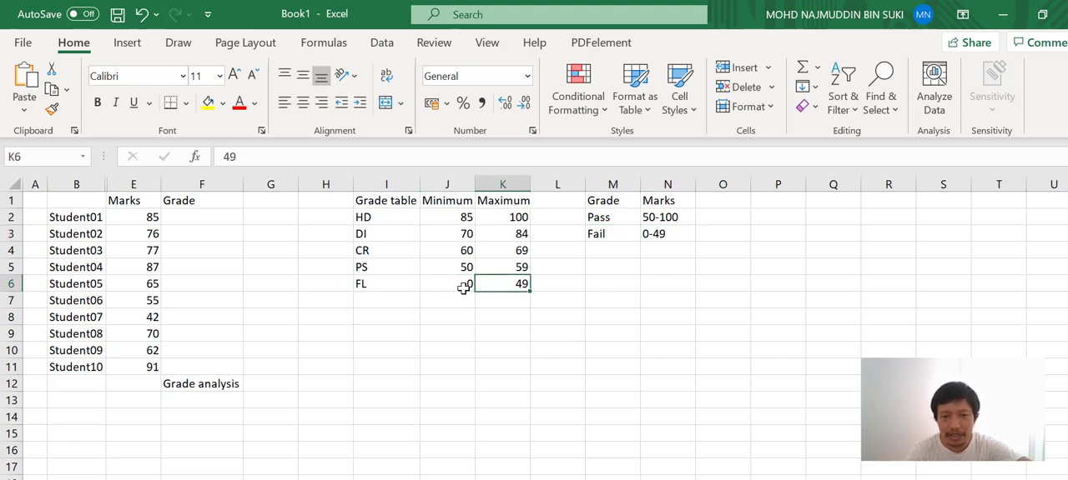
click(464, 287)
click(490, 288)
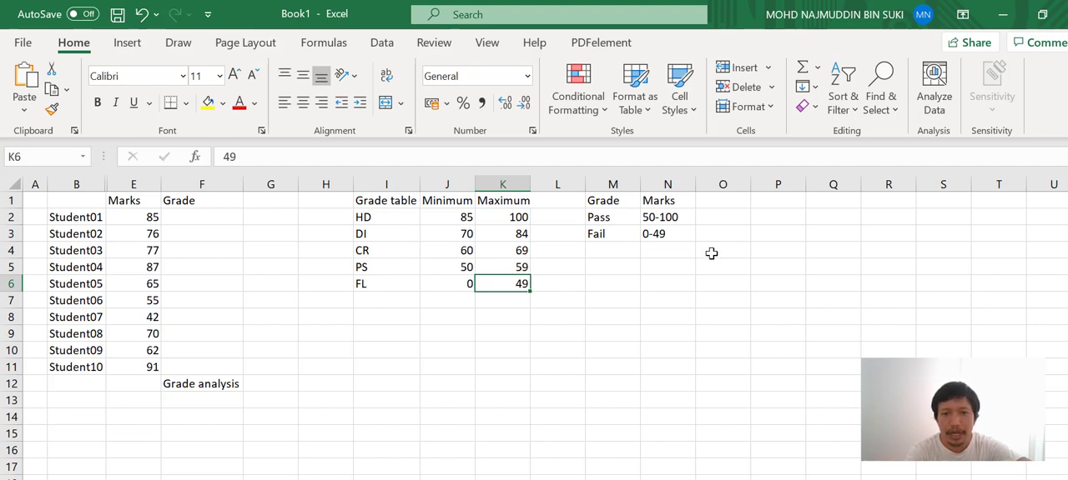
Compare the Fail entry of the Pass/Fail table with the minimum and maximum marks in the multi-level grade table.
click(671, 234)
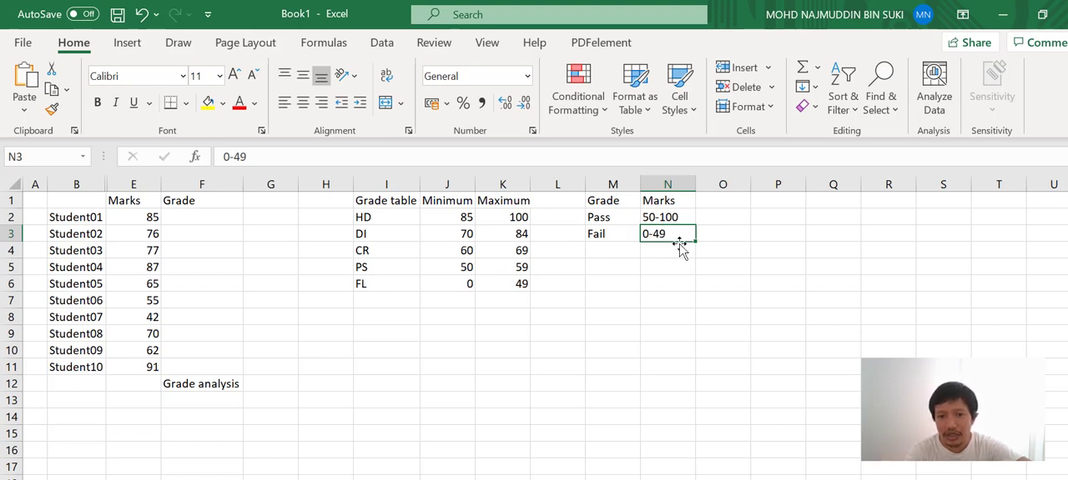
click(603, 232)
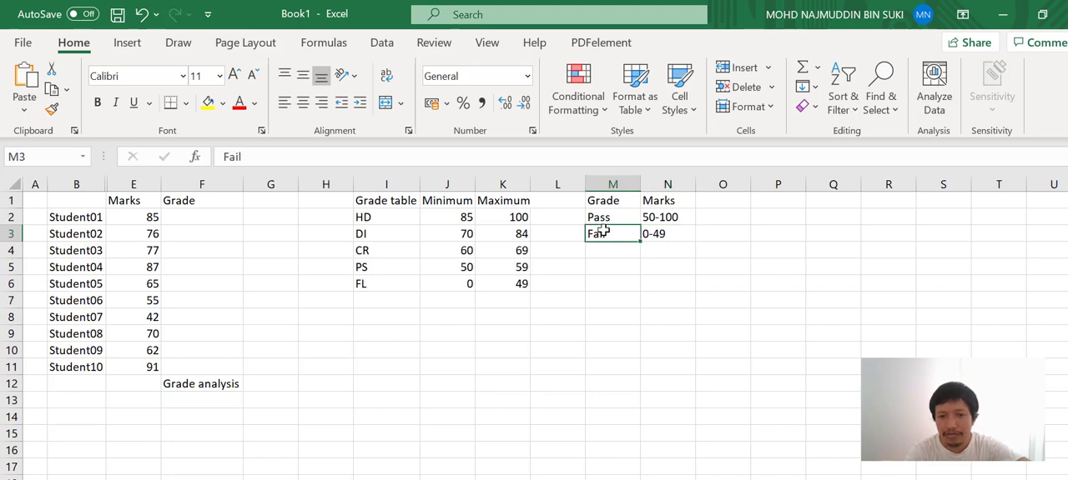
click(523, 213)
click(464, 231)
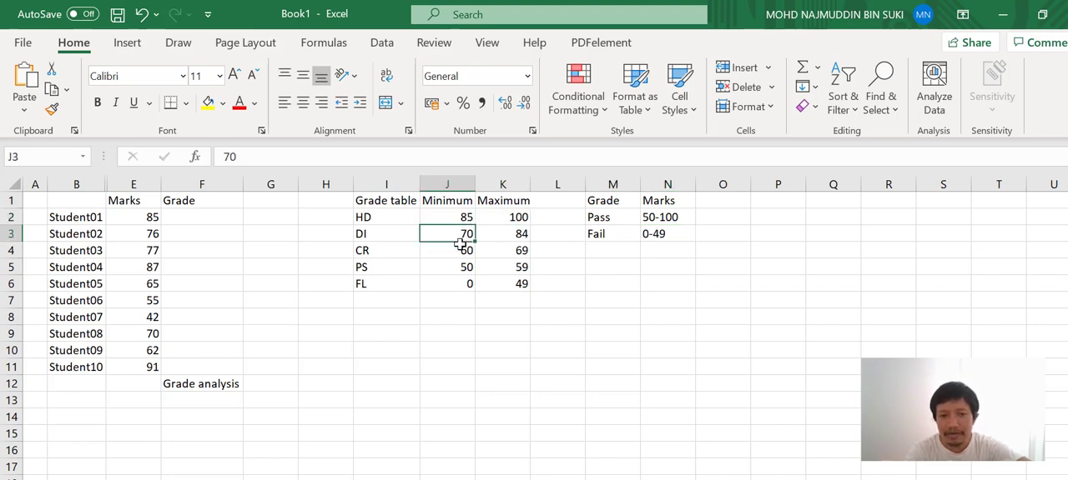
click(462, 248)
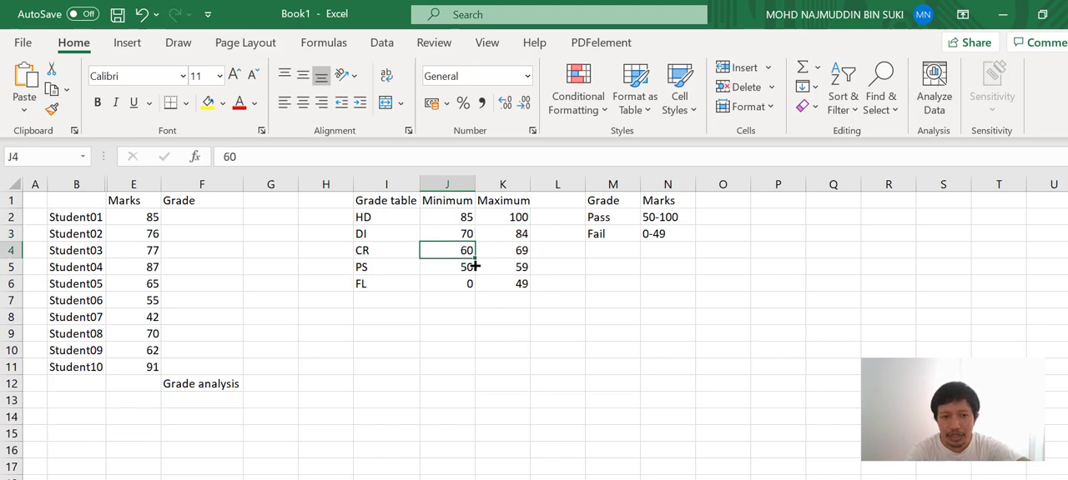
click(450, 298)
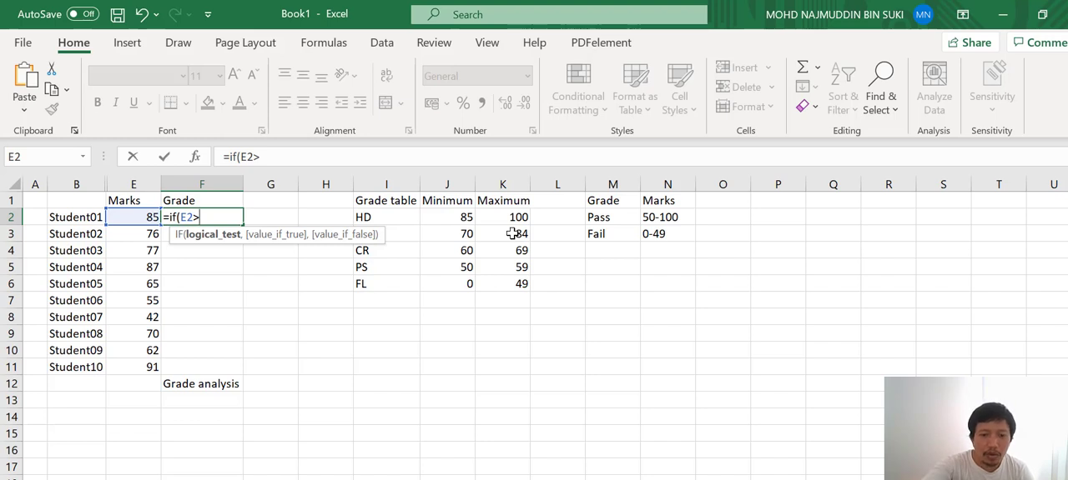
click(457, 219)
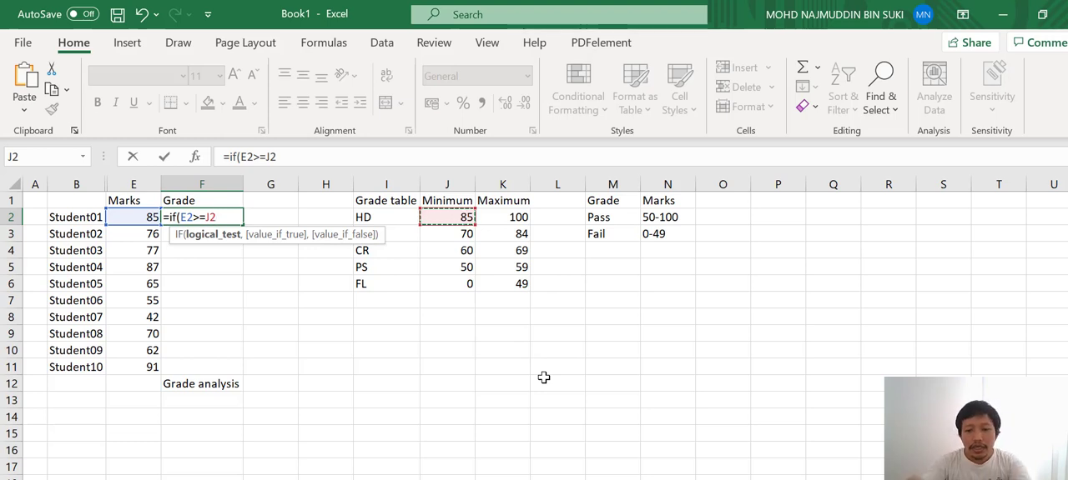
key(BackSpace)
key(BackSpace)
key(BackSpace)
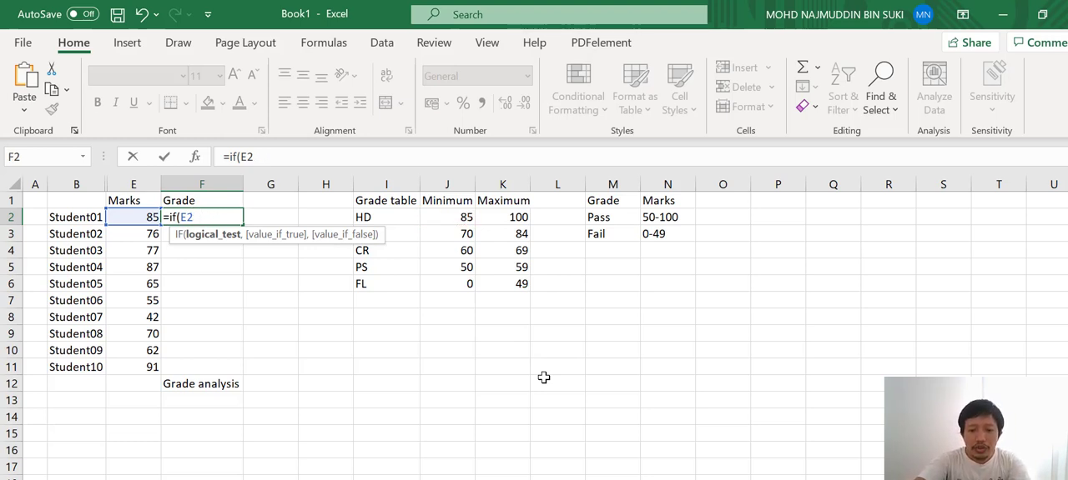
text(=)
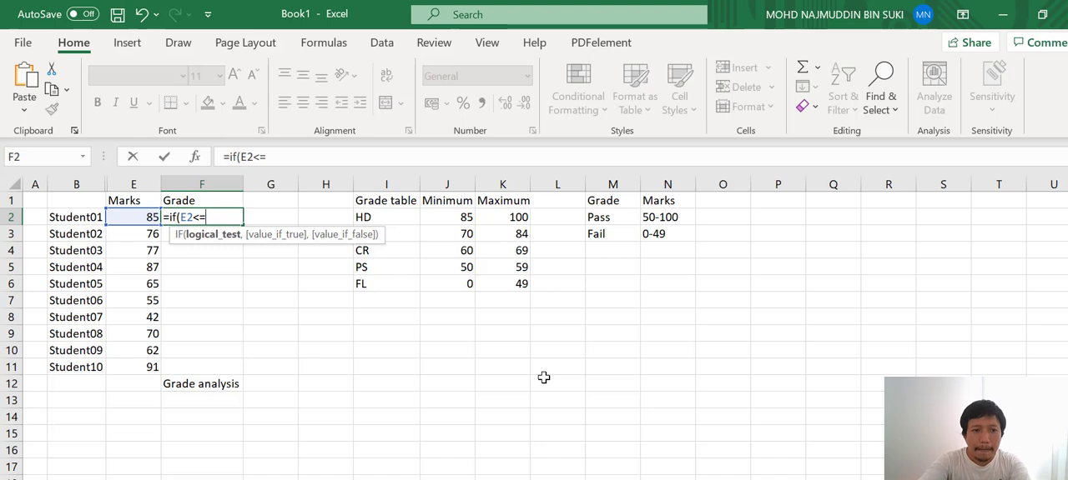
click(520, 217)
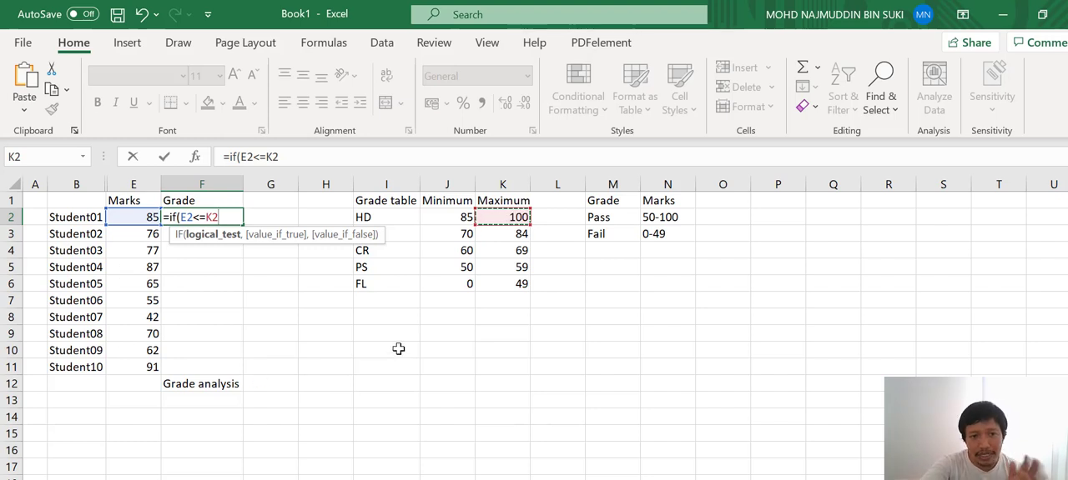
key(BackSpace)
key(BackSpace)
key(BackSpace)
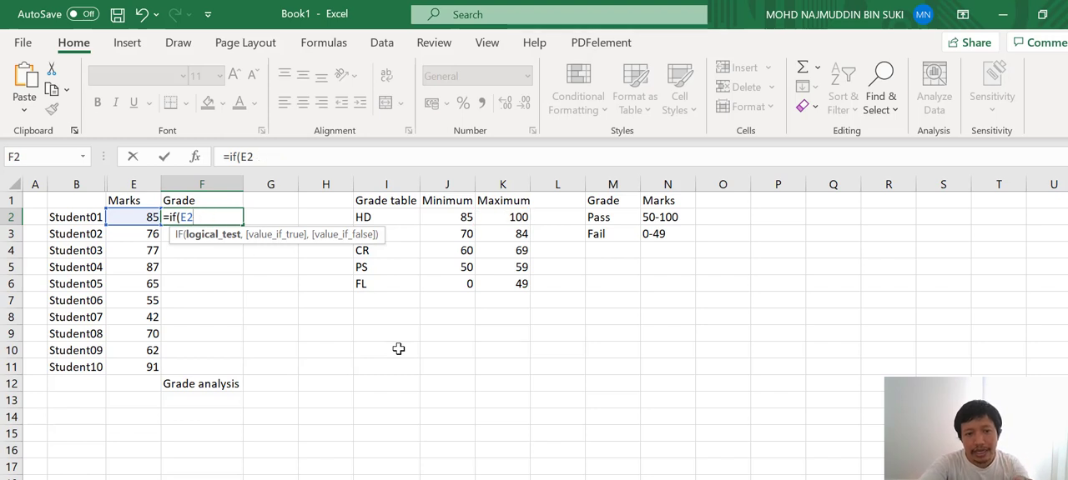
Set the IF test in F2 to E2>=J2 with the HD grade in I2 as its true value.
text(=)
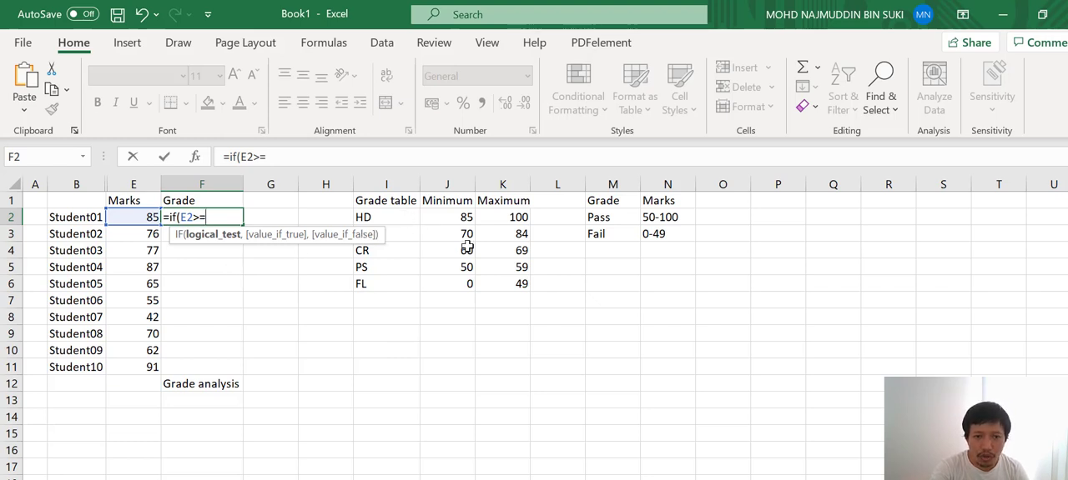
click(451, 217)
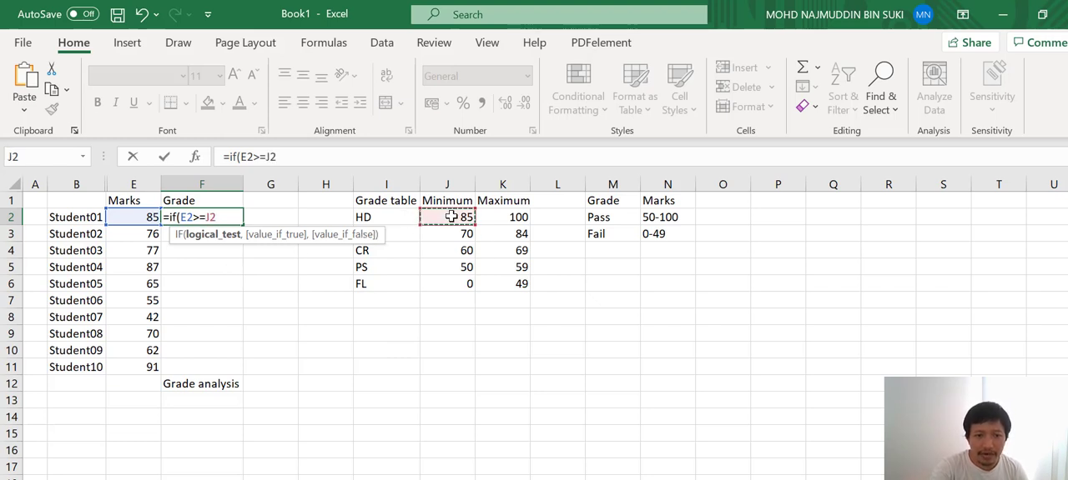
text(,)
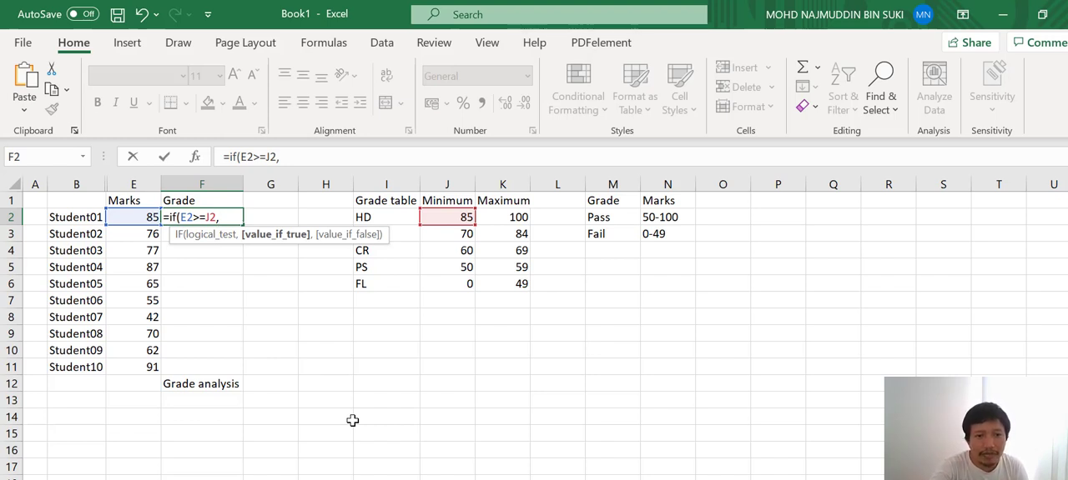
click(400, 215)
text(,)
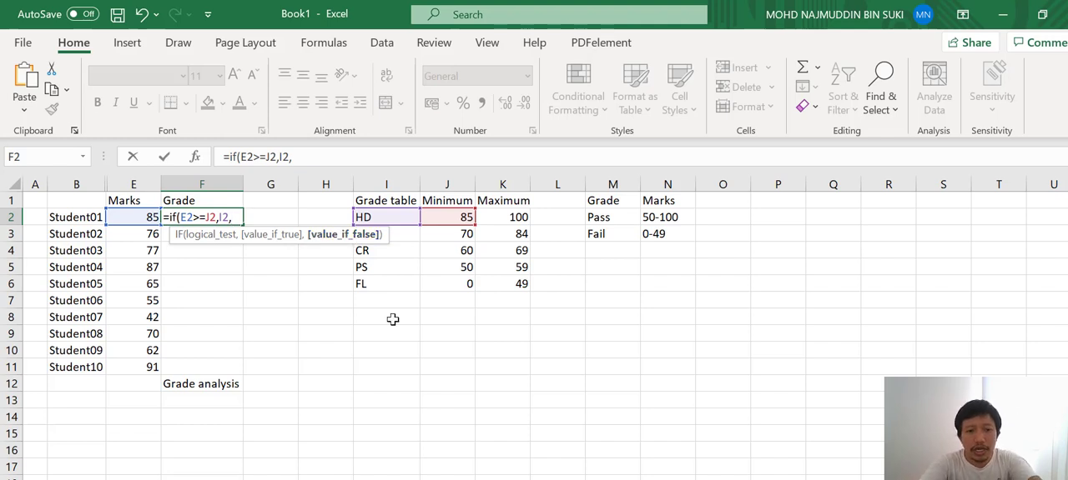
Nest a second IF as the false value, testing E2>=J3 and returning the DI grade in I3.
text(if)
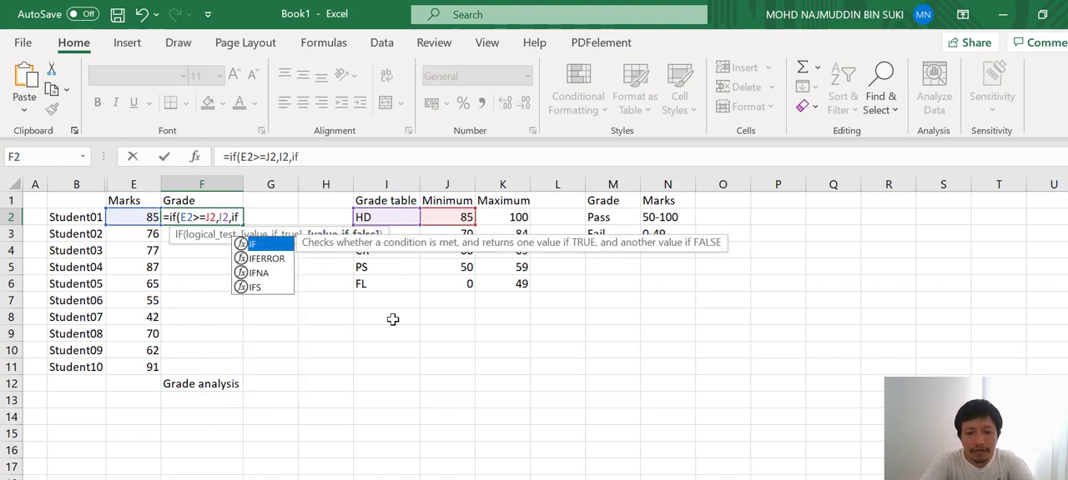
text(()
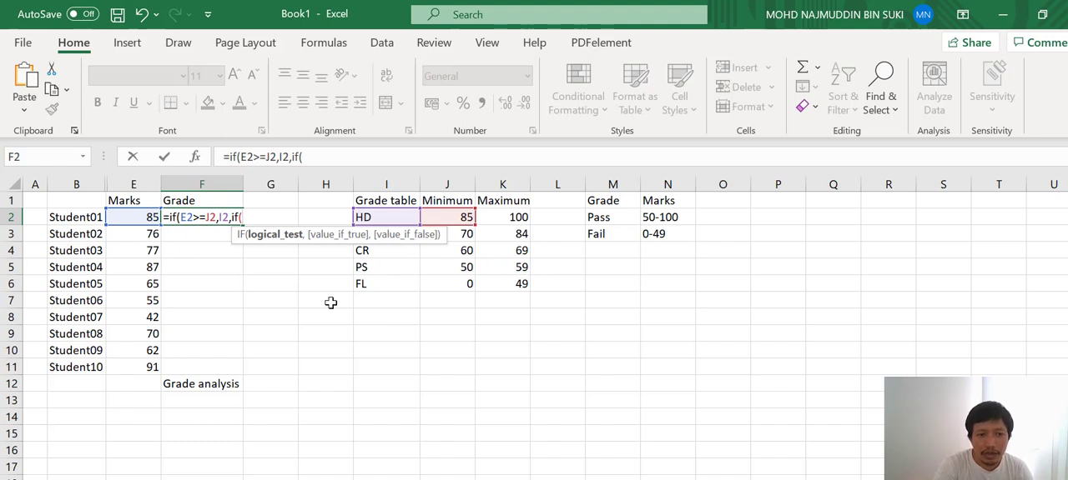
click(139, 217)
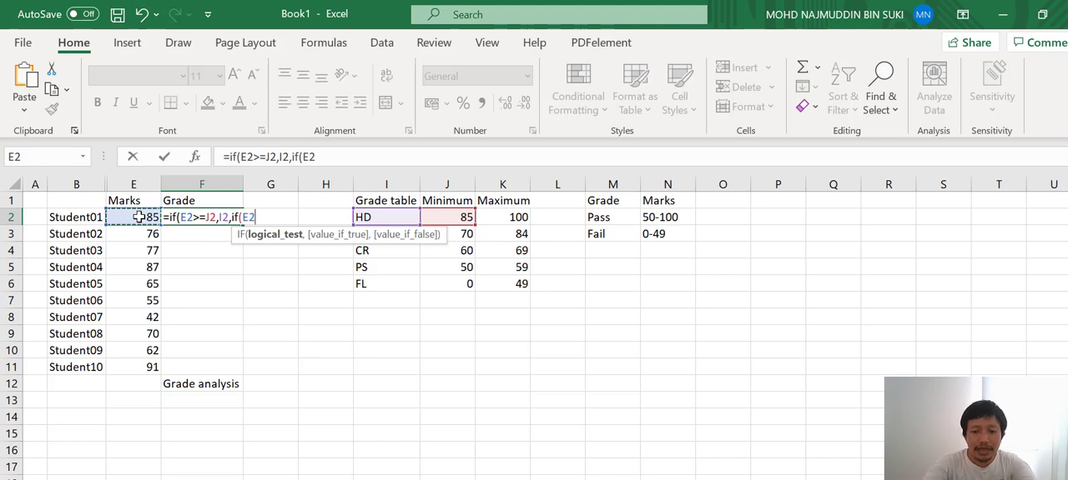
text(>=)
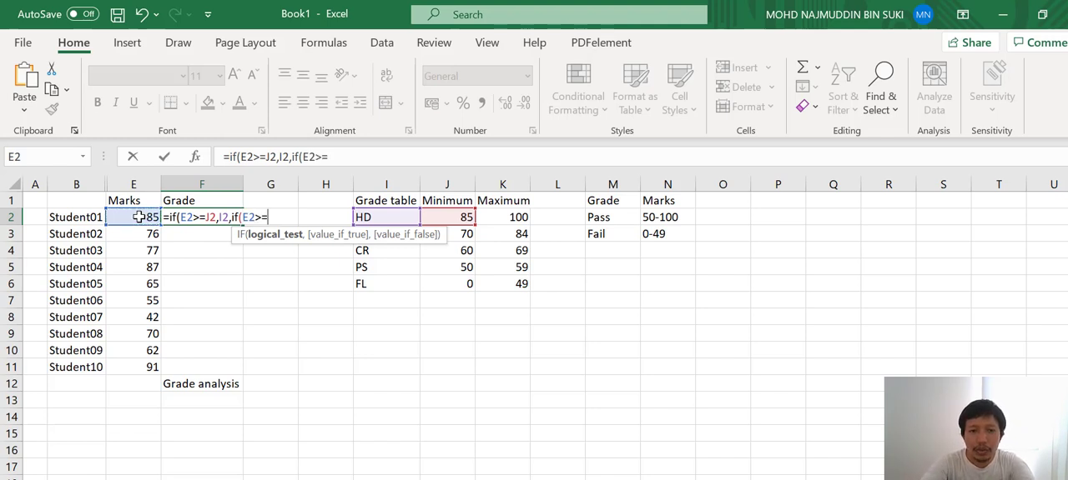
click(467, 235)
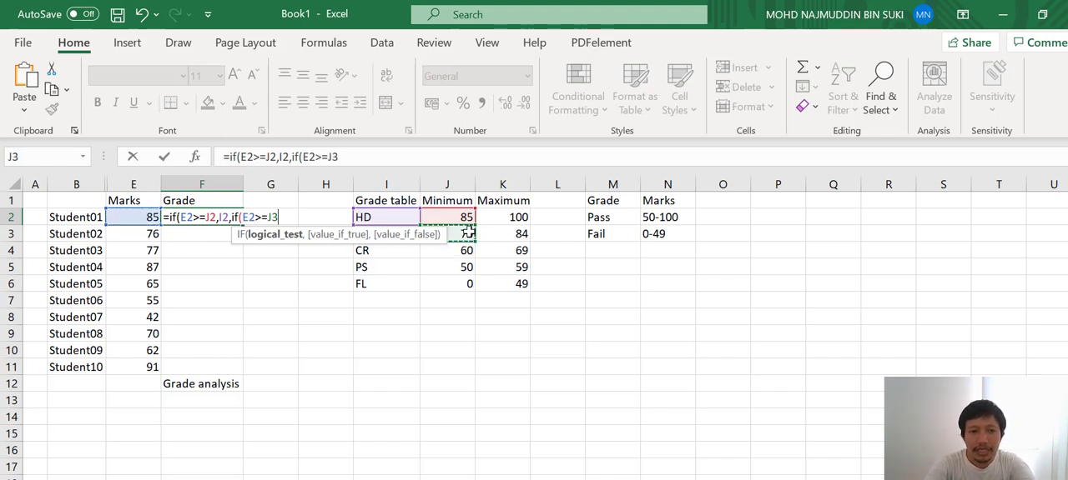
text(,)
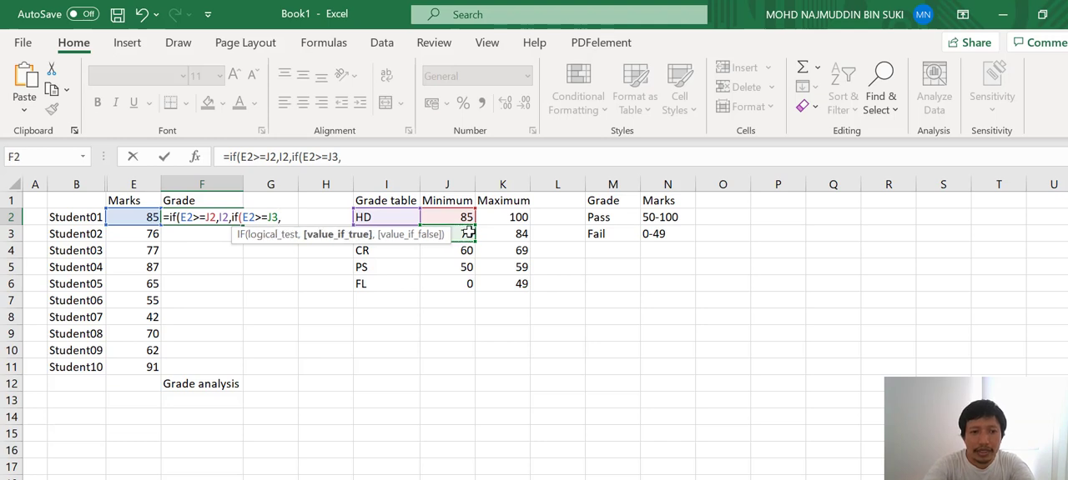
text(i3,if()
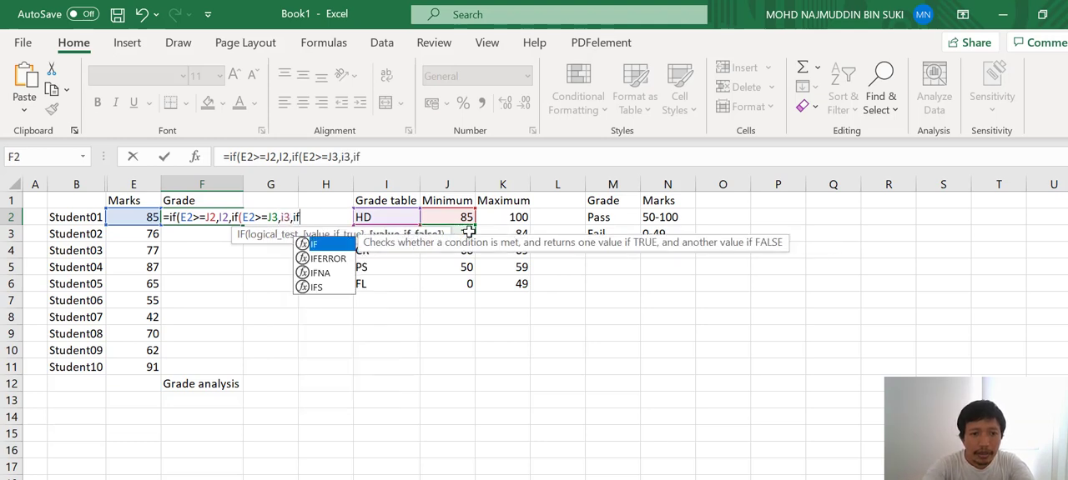
Define the third nested IF to test E2>=J4 and return the CR grade in I4.
click(139, 217)
text(>=)
click(437, 254)
text(,)
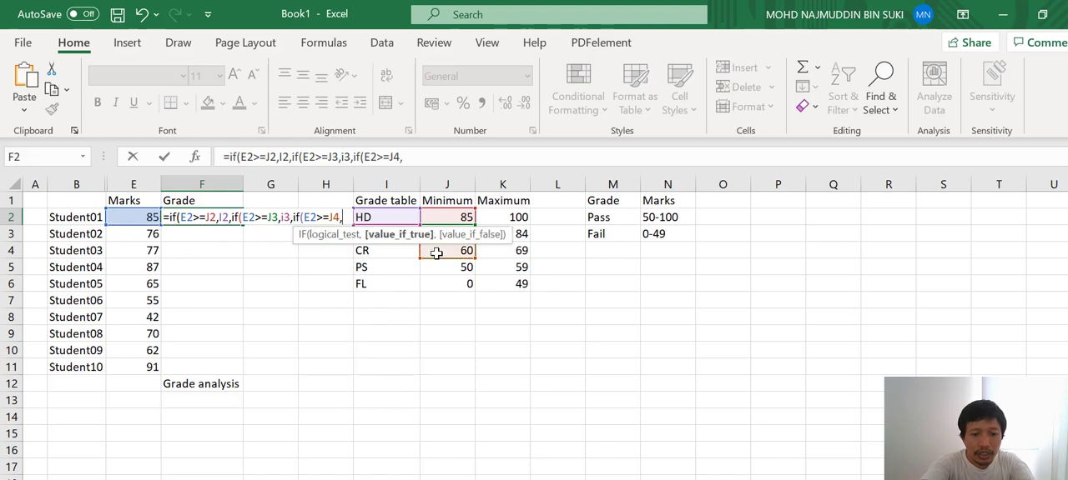
click(392, 250)
text(,)
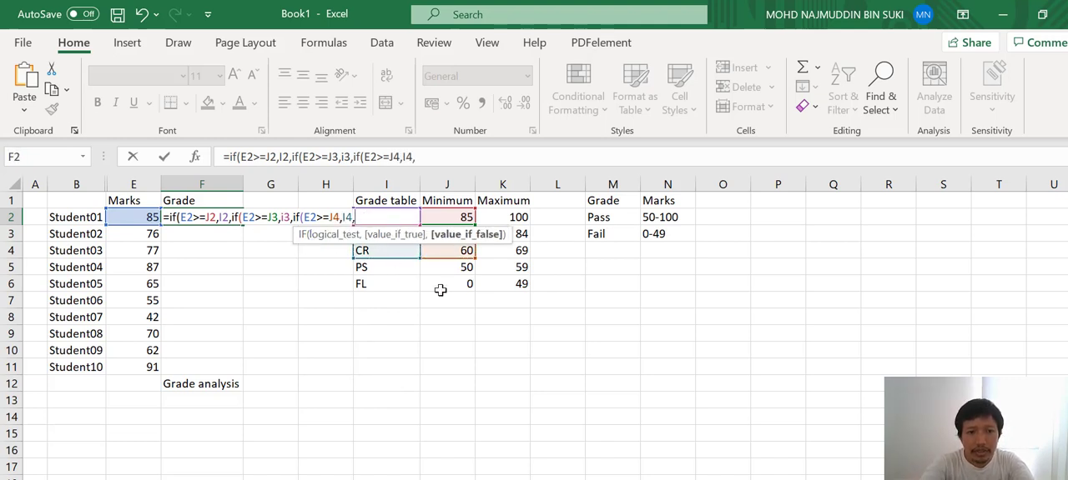
text(if()
Add a fourth nested IF testing E2>=J5 that returns I5 or otherwise I6, and complete the formula in F2.
click(129, 215)
text(>=)
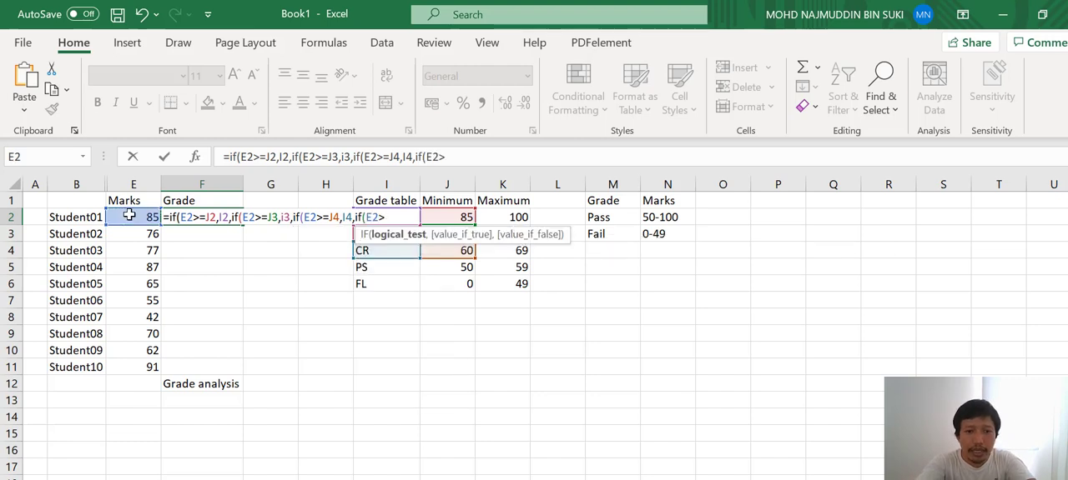
click(459, 269)
text(,)
click(391, 267)
text(,)
click(386, 284)
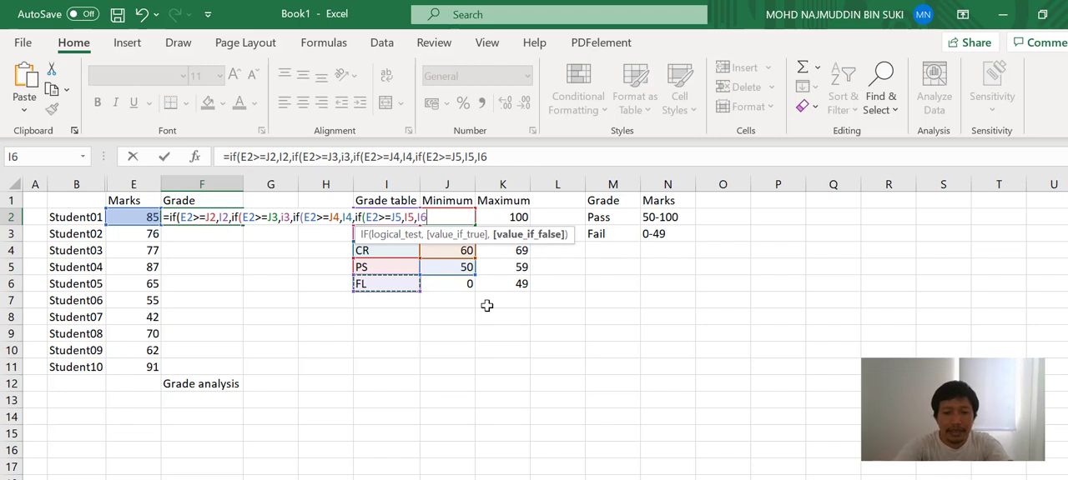
text()))))
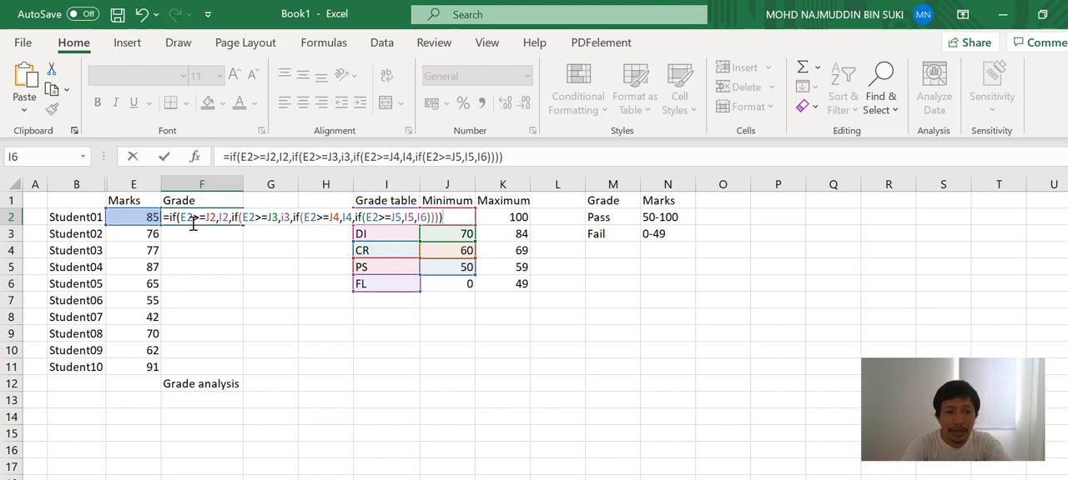
key(ctrl+Return)
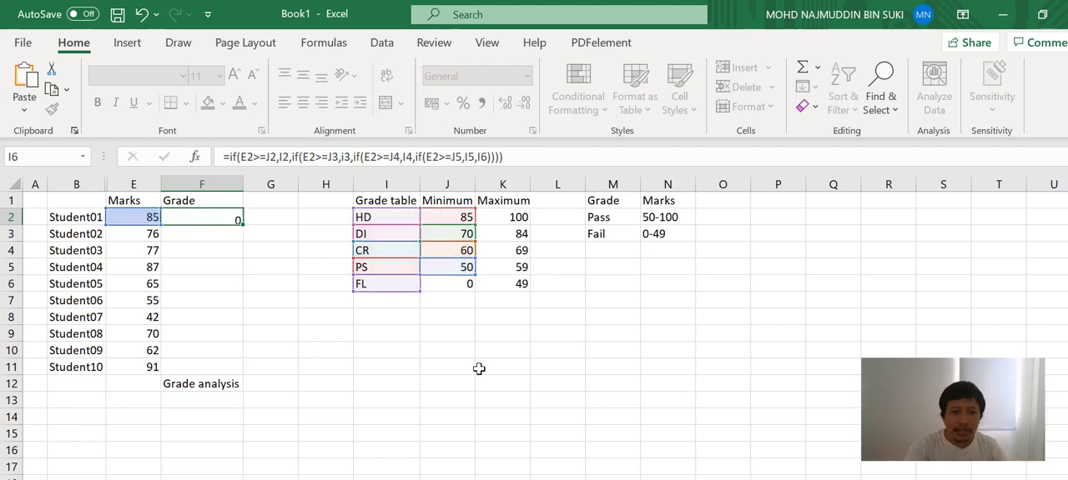
Fill the nested IF formula from F2 down to F11 and compare the formulas in F7 and F2.
double_click(245, 227)
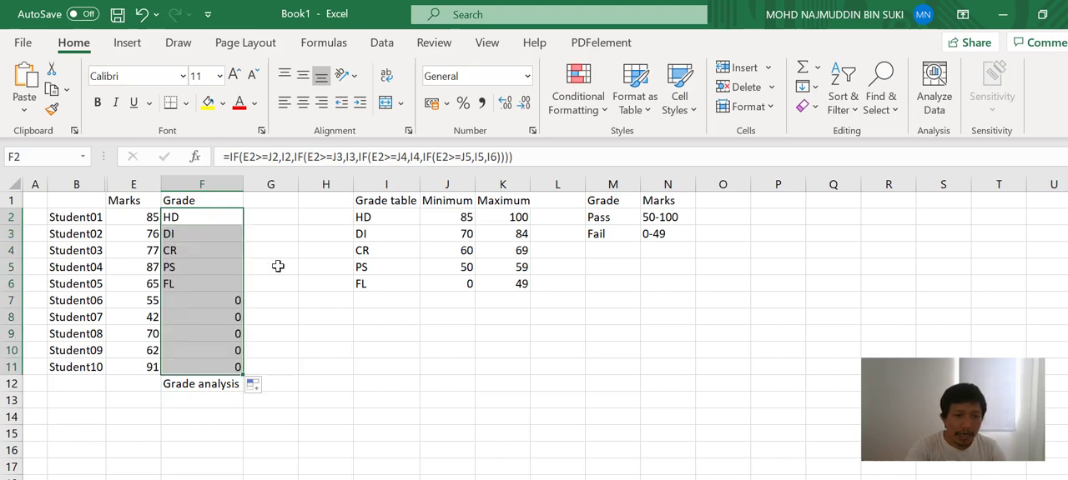
click(207, 307)
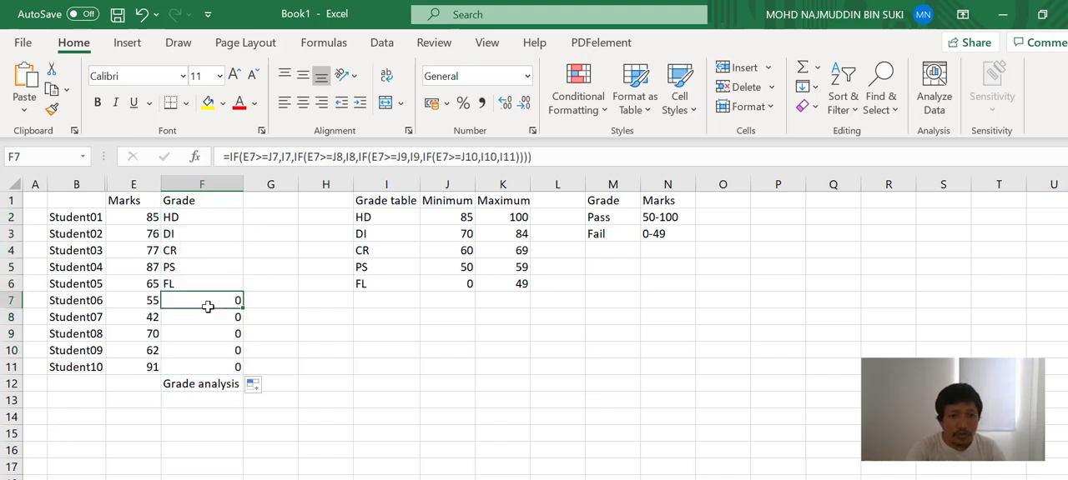
click(210, 222)
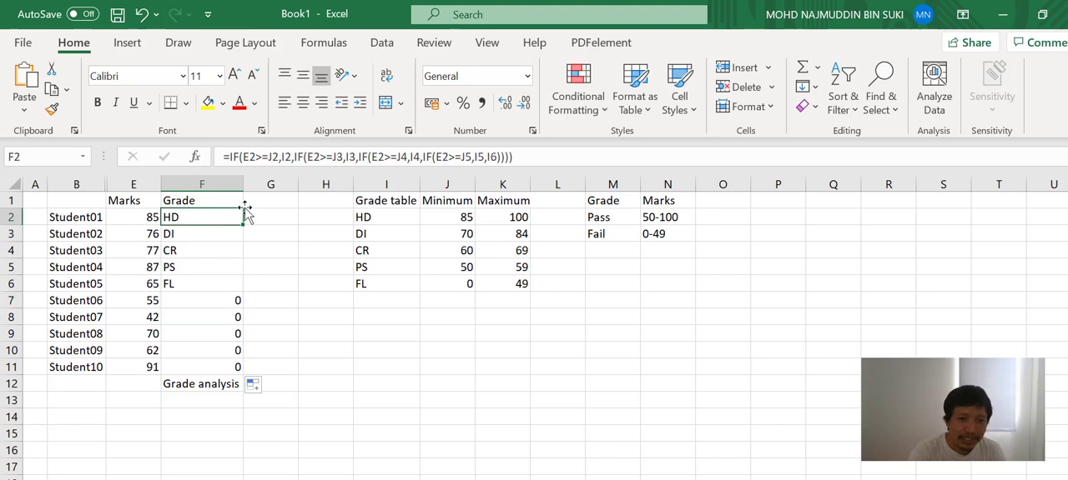
Make the row references to J2 and I2 absolute in F2's formula, as J$2 and I$2.
click(273, 156)
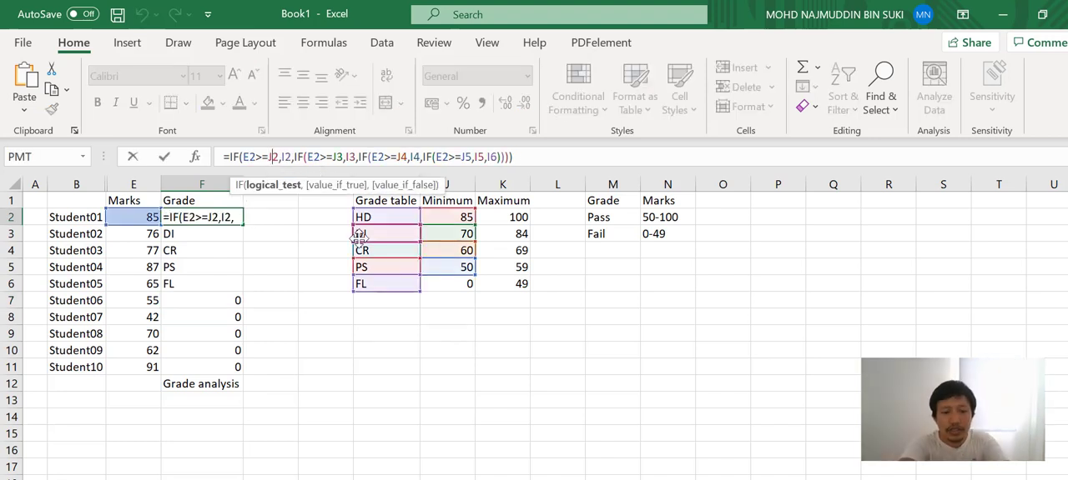
text($)
key(Right)
key(Right)
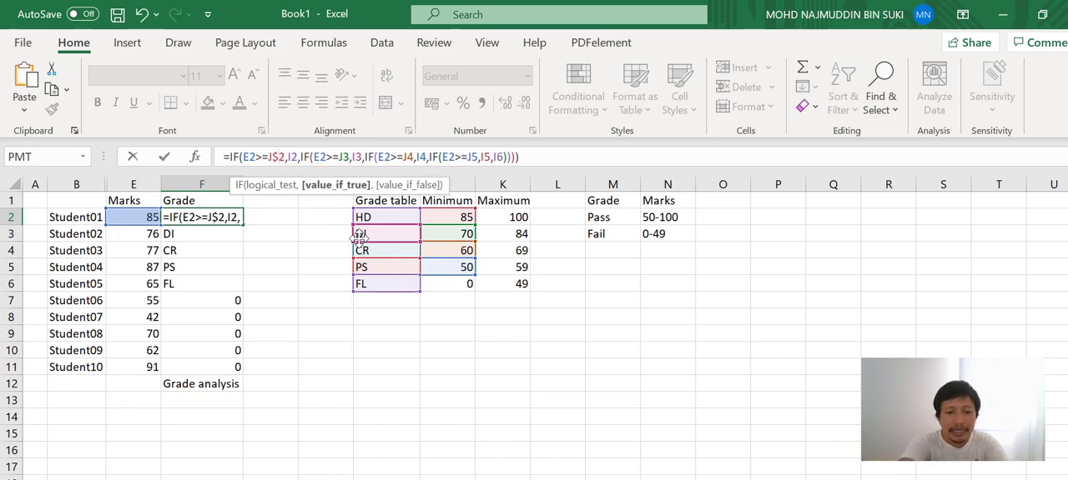
key(Right)
text($)
key(Right)
key(Right)
key(Right)
key(Right)
key(Right)
key(Right)
key(Right)
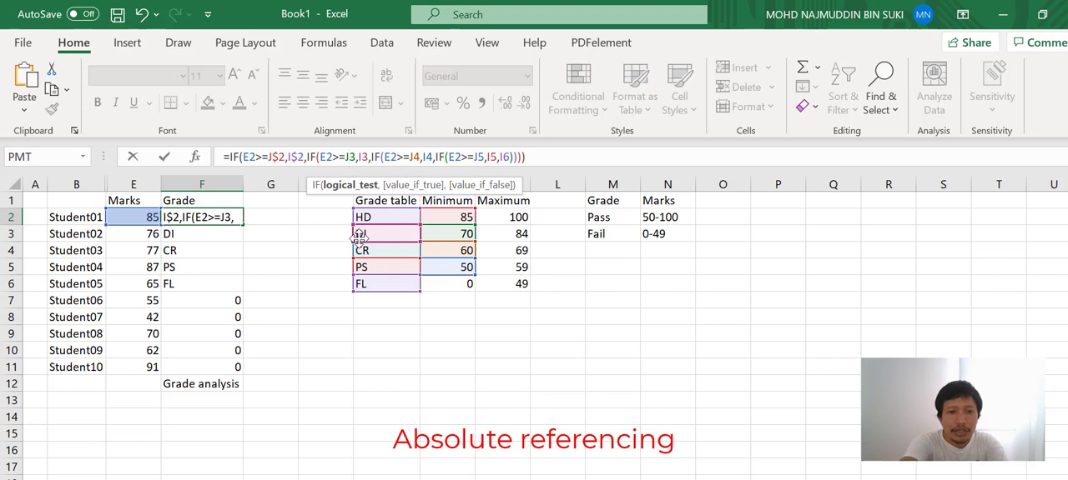
Make the row references to J3 and I3 absolute in F2's formula, as J$3 and I$3.
key(Right)
key(Right)
key(Right)
key(Right)
text($)
key(Right)
key(Right)
key(Right)
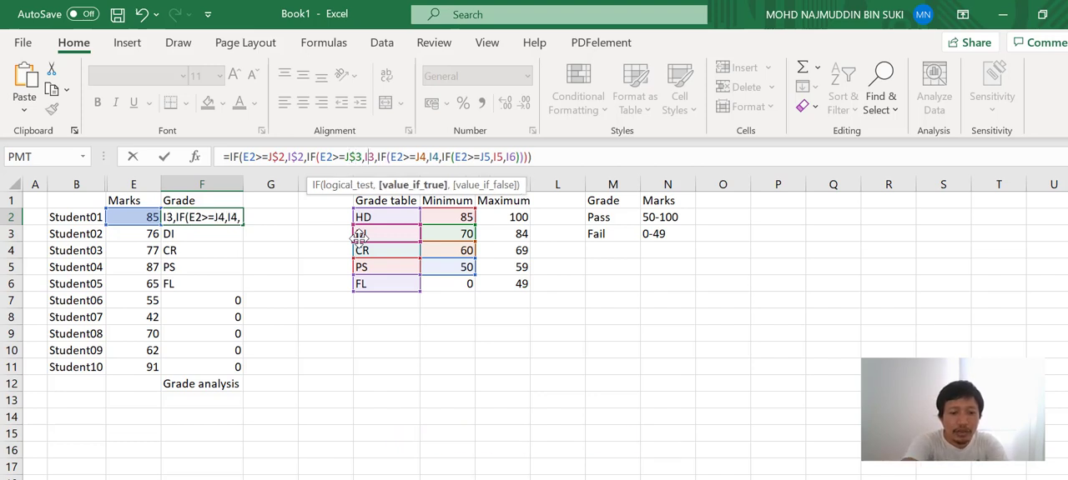
text($)
key(Right)
key(Right)
key(Right)
key(Right)
key(Right)
key(Right)
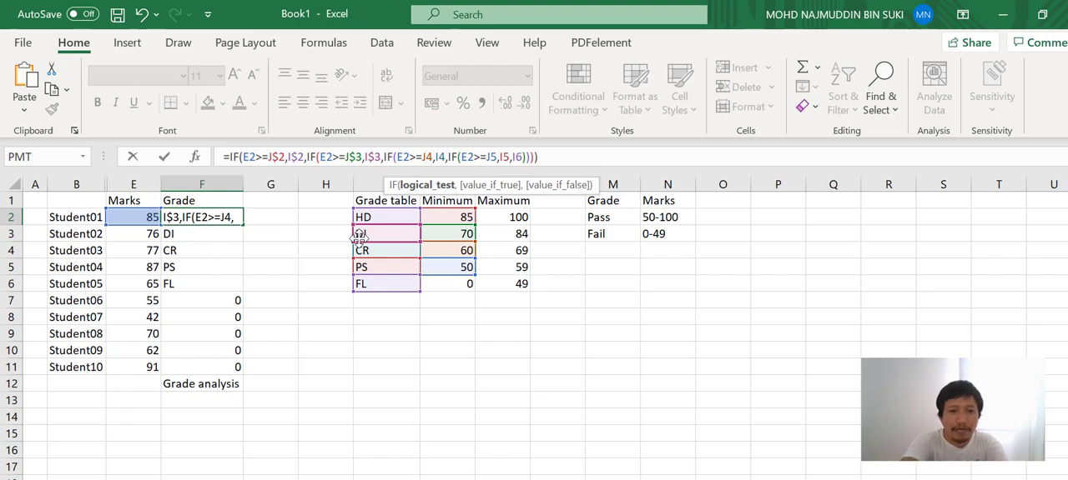
Make the row references to J4 and I4 absolute in F2's formula, as J$4 and I$4.
text($)
key(Right)
key(Right)
key(Right)
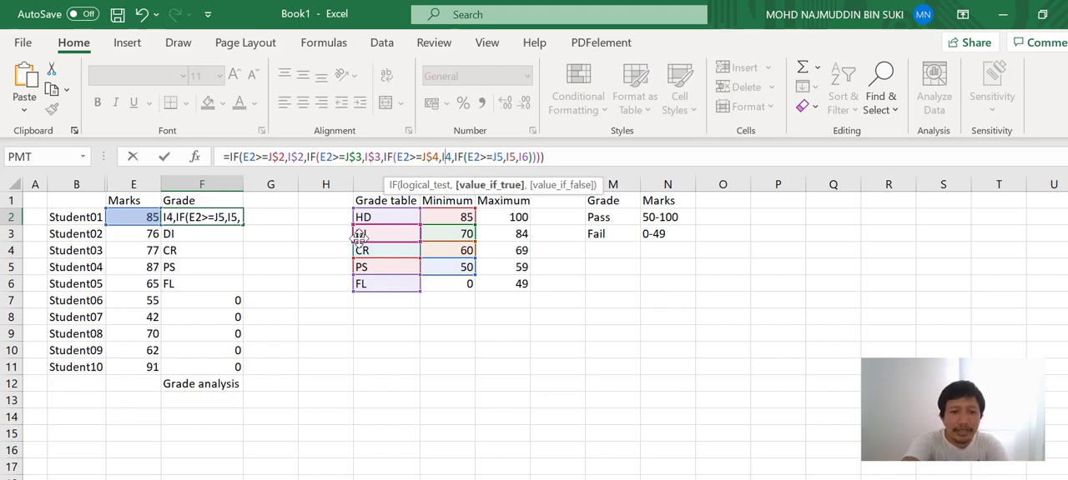
text($)
key(Right)
key(Right)
key(Right)
key(Right)
key(Right)
key(Right)
key(Right)
key(Right)
key(Right)
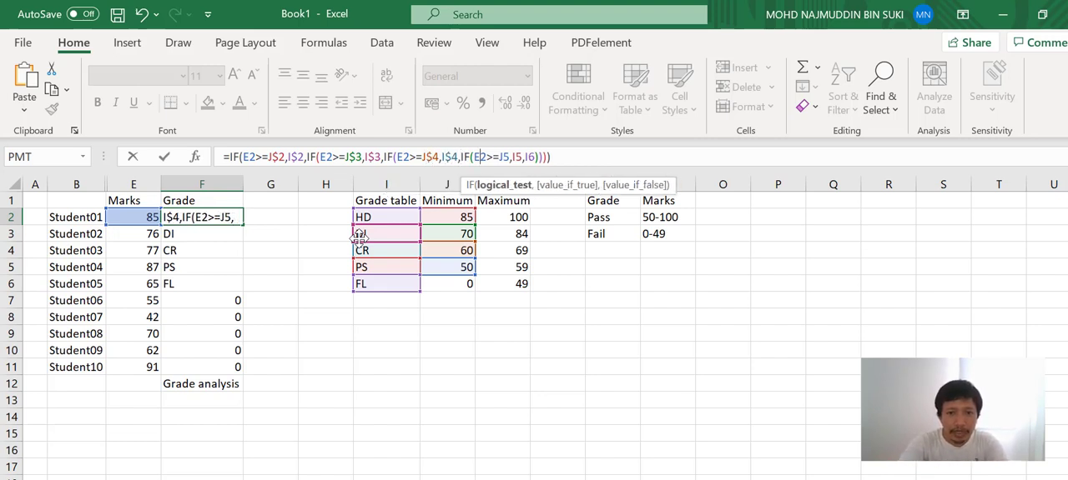
Make the row references to J5, I5 and I6 absolute as J$5, I$5 and I$6, and complete F2's formula.
text($)
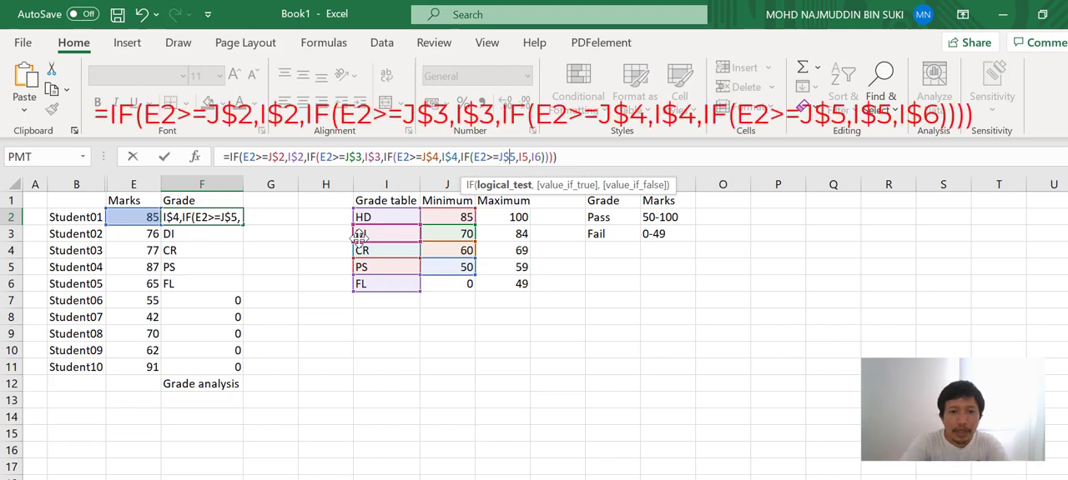
key(Right)
key(Right)
key(Right)
text($)
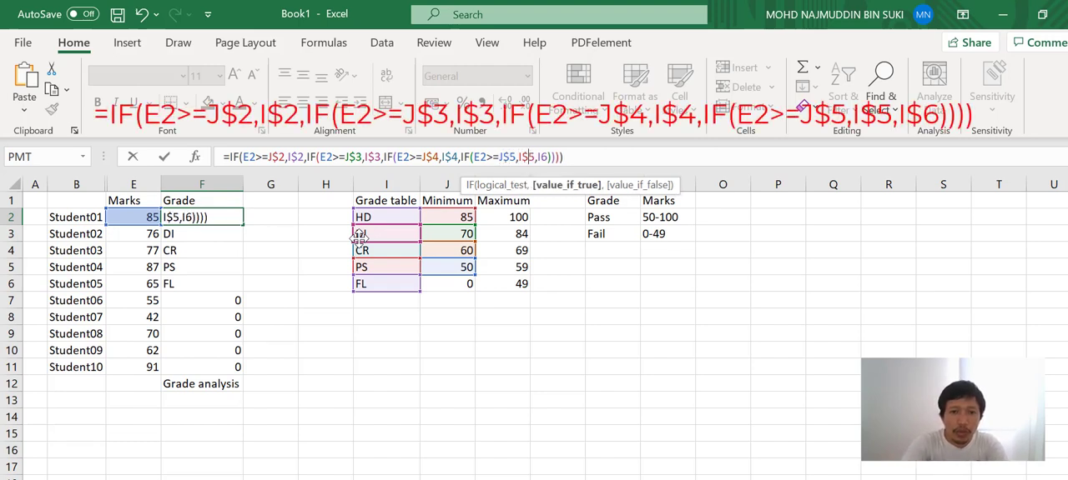
key(Right)
key(Right)
key(Right)
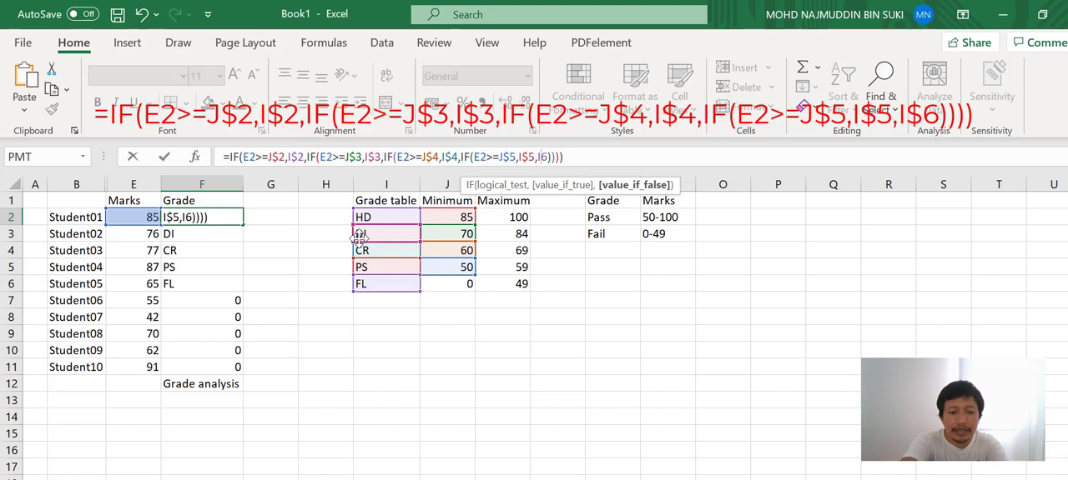
text($)
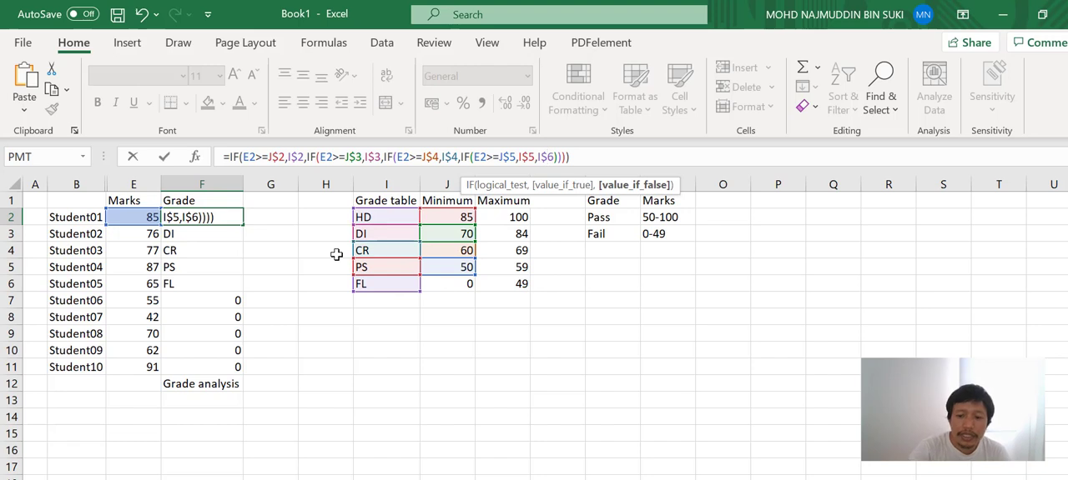
key(Return)
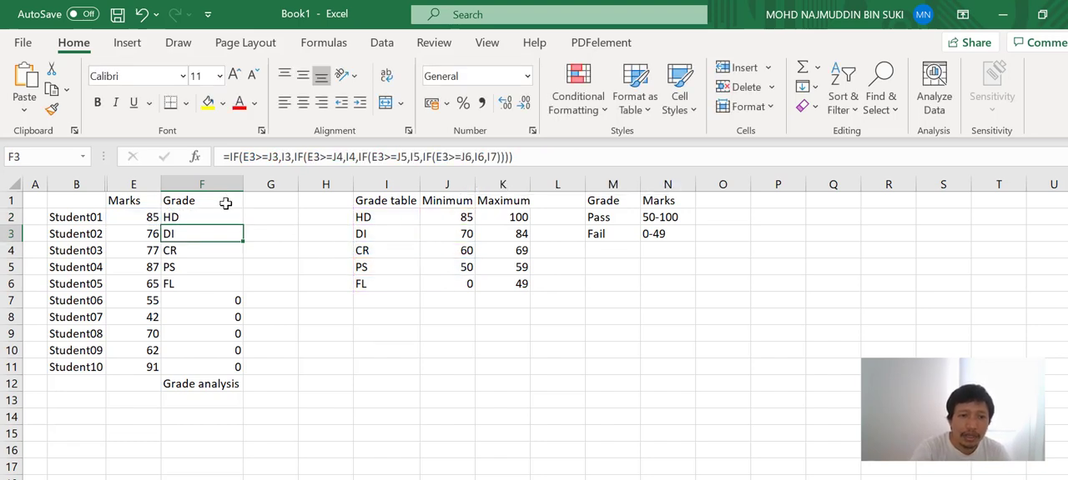
Compare F2's formula with the relative-reference formulas in F3, F4, F5 and F7, inspecting the cells that F7 refers to.
click(204, 214)
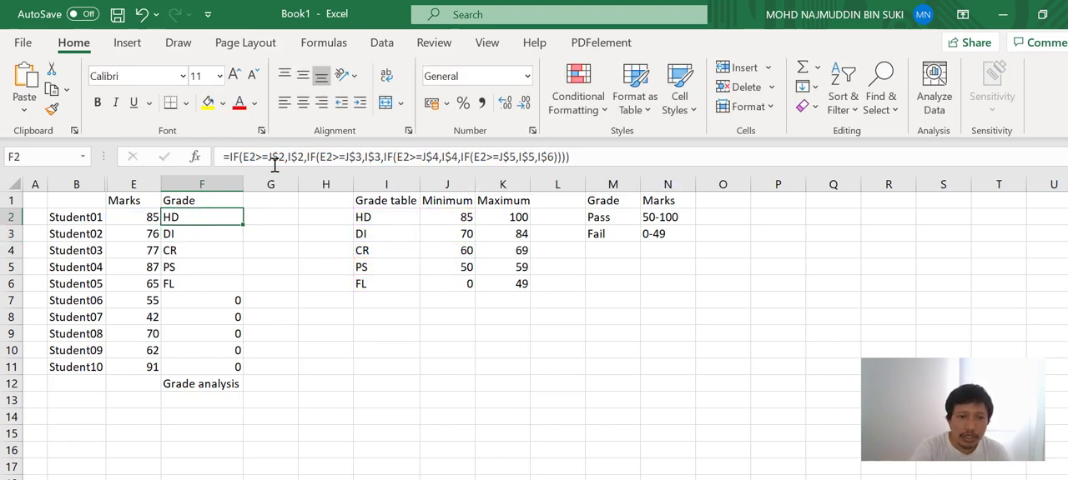
mouse_move(210, 232)
mouse_down()
mouse_move(201, 200)
mouse_move(201, 259)
mouse_move(228, 228)
mouse_up()
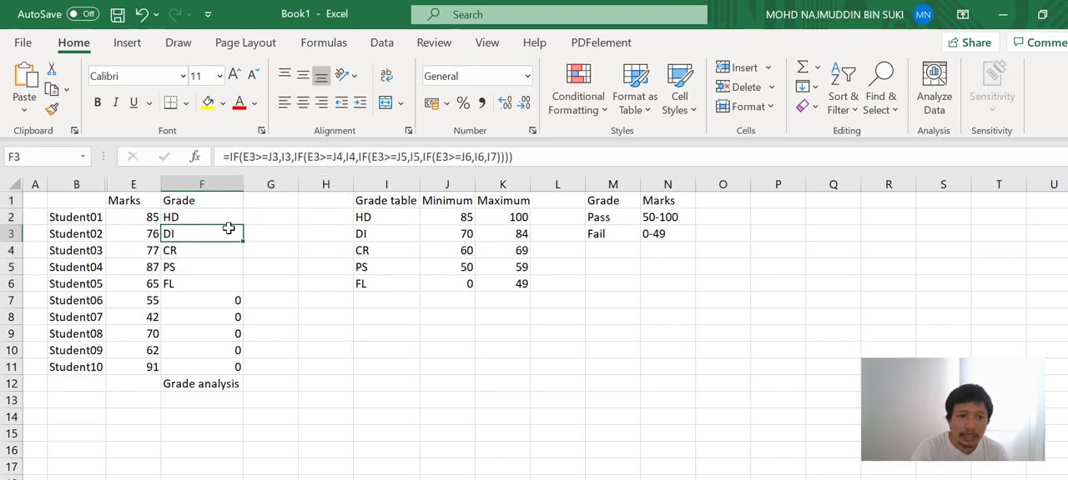
click(209, 248)
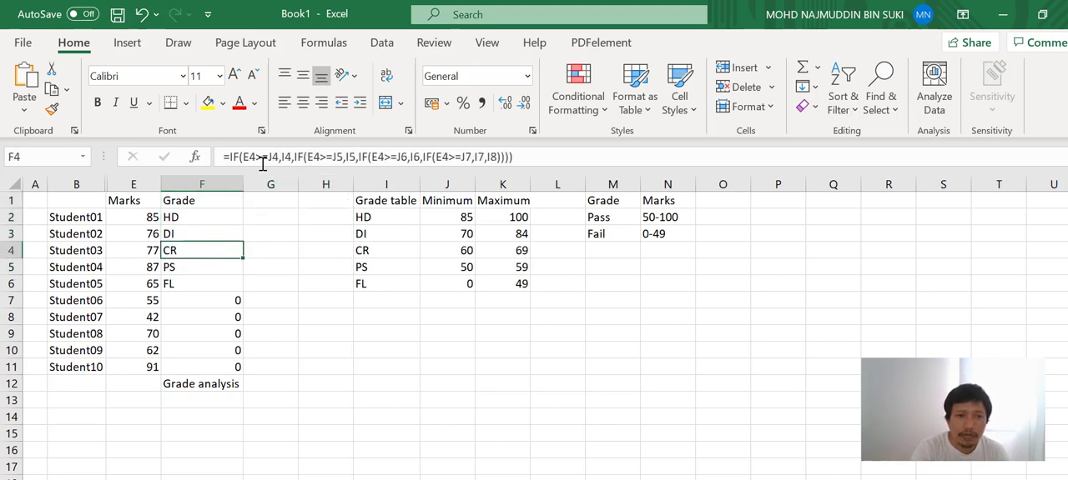
click(207, 267)
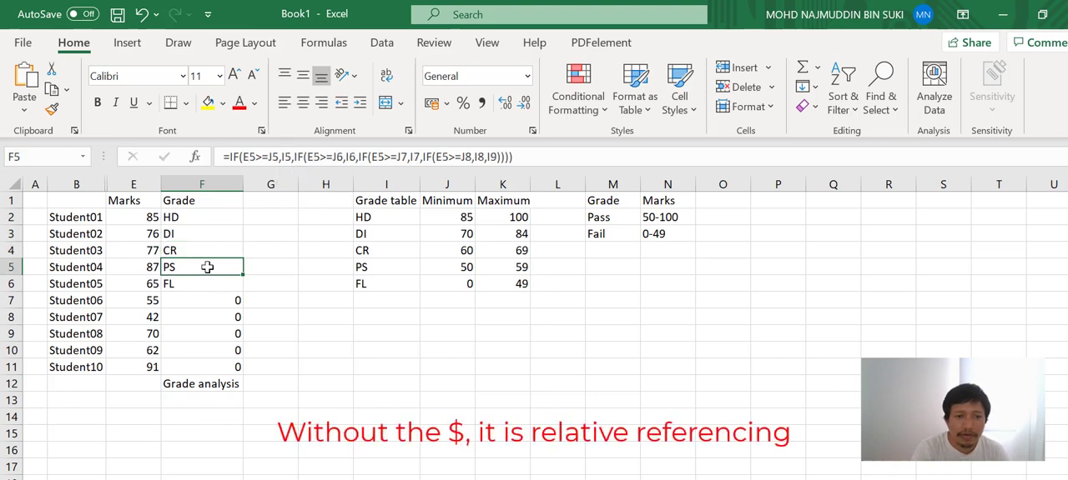
click(202, 298)
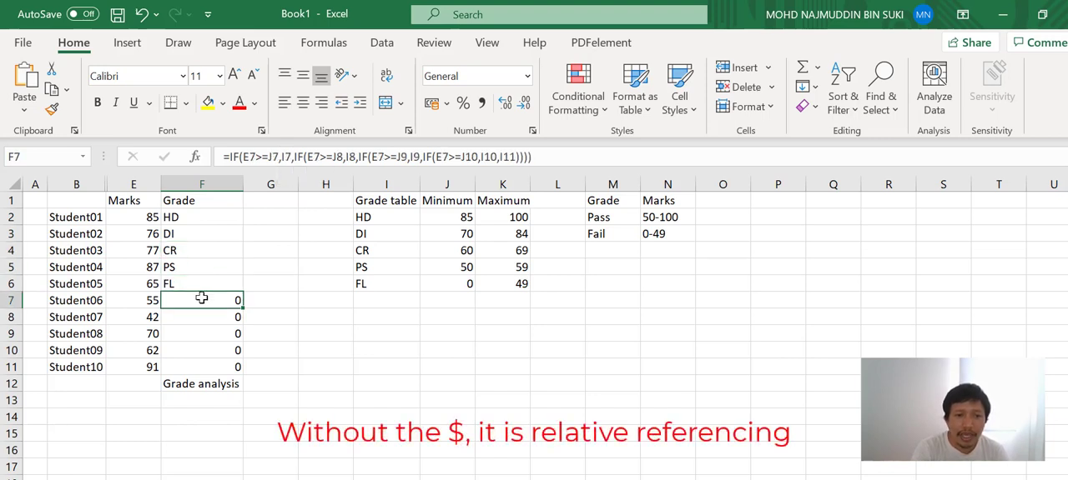
double_click(202, 298)
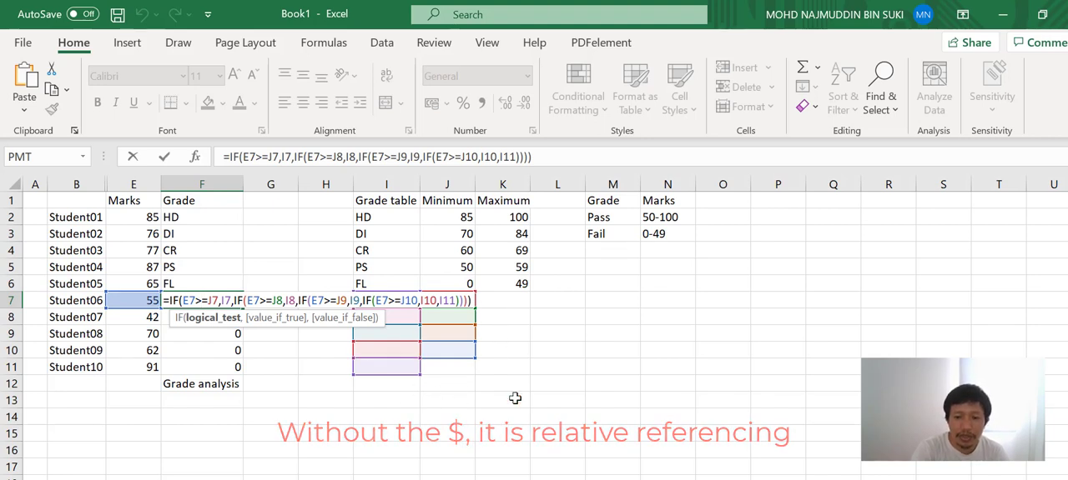
key(Return)
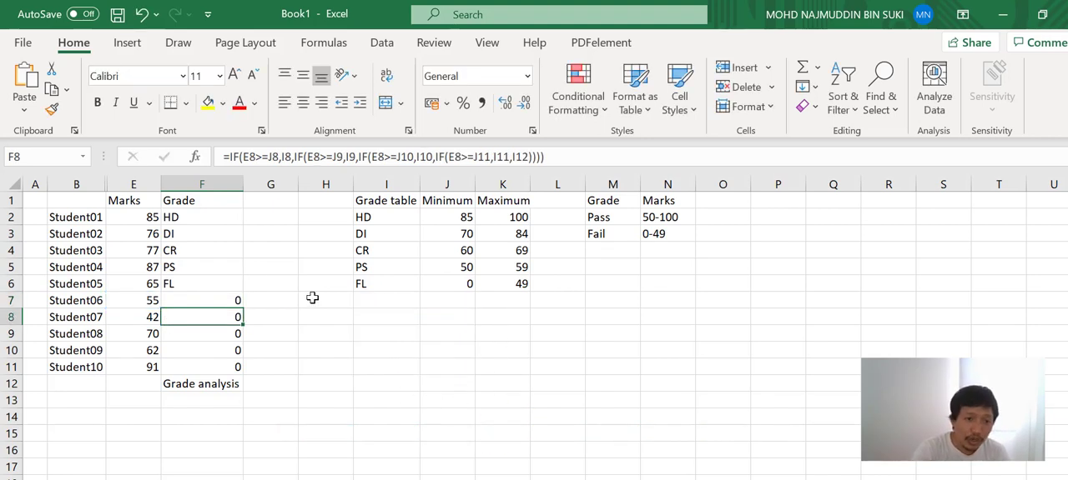
Fill the nested IF formula with absolute row references from F2 down to F12.
click(221, 220)
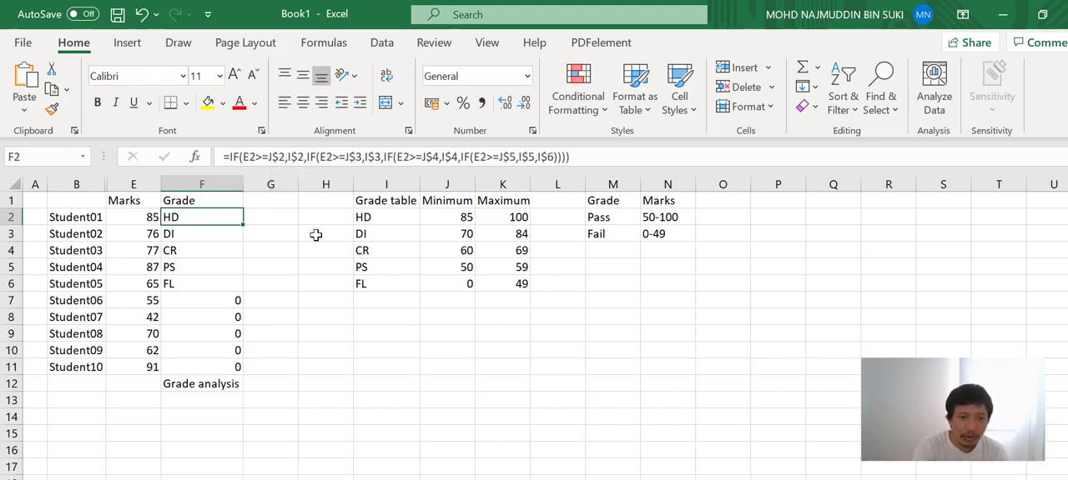
drag(242, 224, 233, 385)
click(282, 335)
shift+click(214, 377)
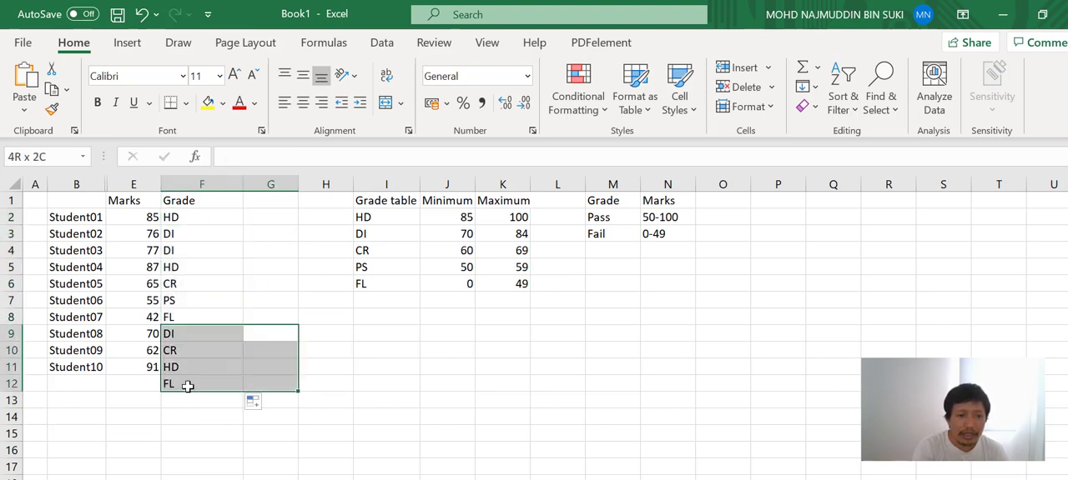
Clear the surplus formula in F12 and enter the heading "Grade analysis" there.
click(189, 384)
key(Delete)
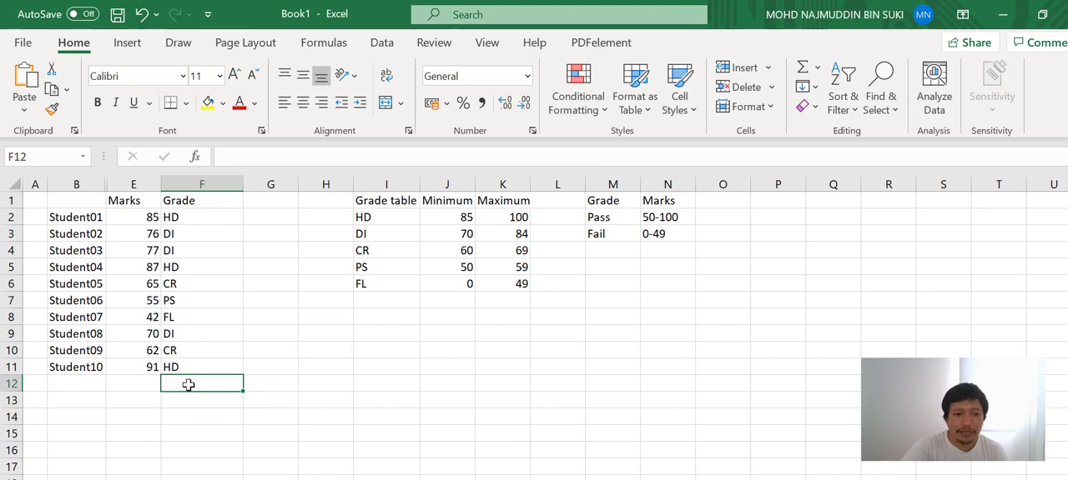
text(Grade analysis)
key(Return)
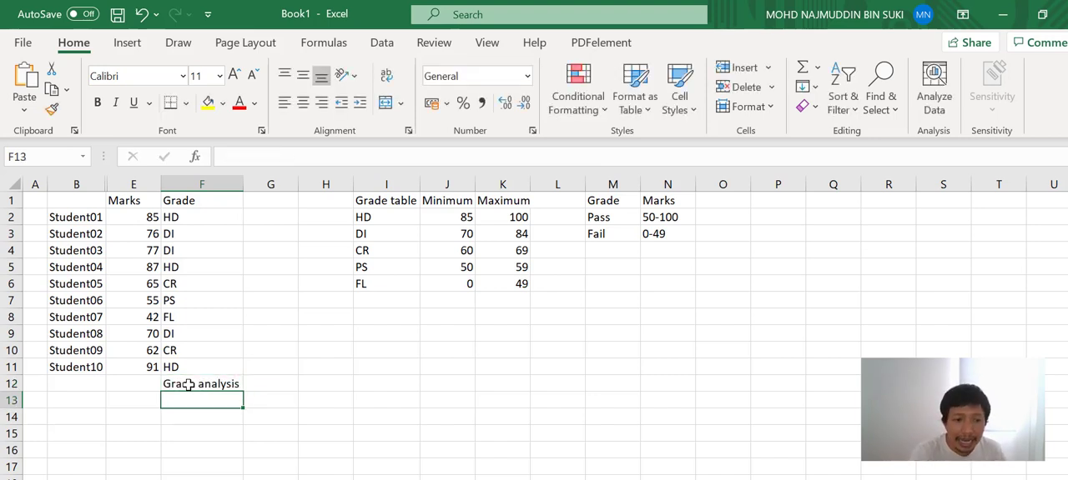
Link E13 to the first grade with =I2 and fill the formula down to E17 to list all the grades.
click(137, 402)
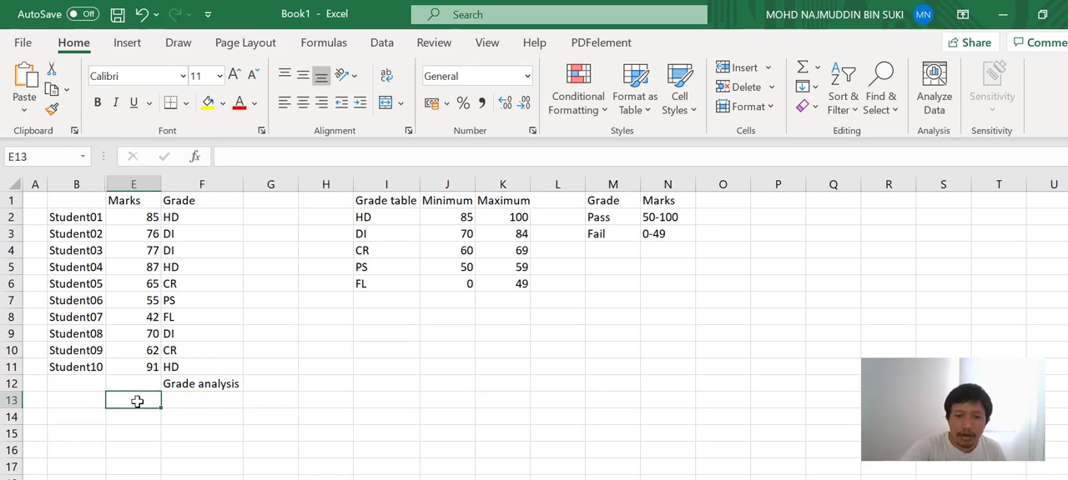
text(=)
click(374, 219)
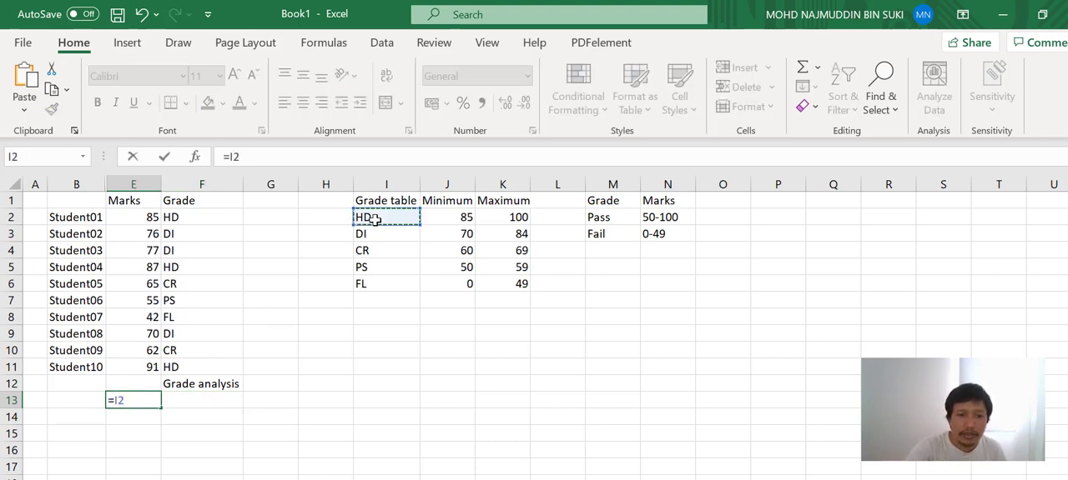
key(Return)
key(Up)
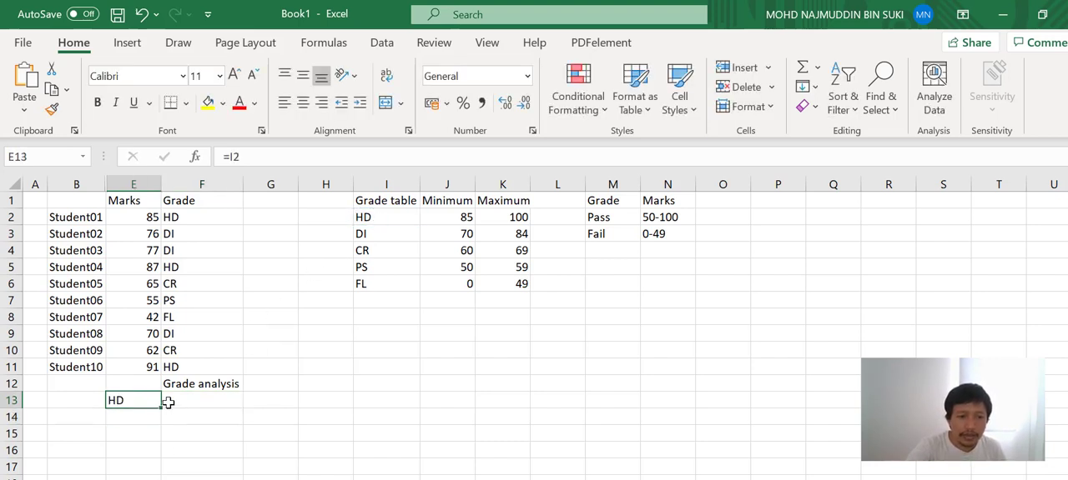
drag(162, 409, 148, 473)
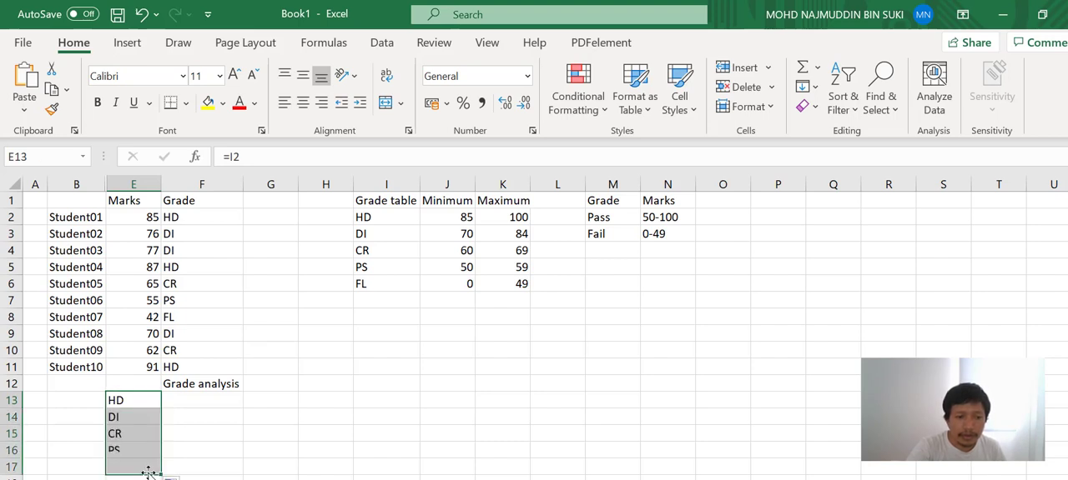
click(260, 465)
Start a COUNTIF formula in F13 with the student grades F2:F11 as its range.
click(201, 398)
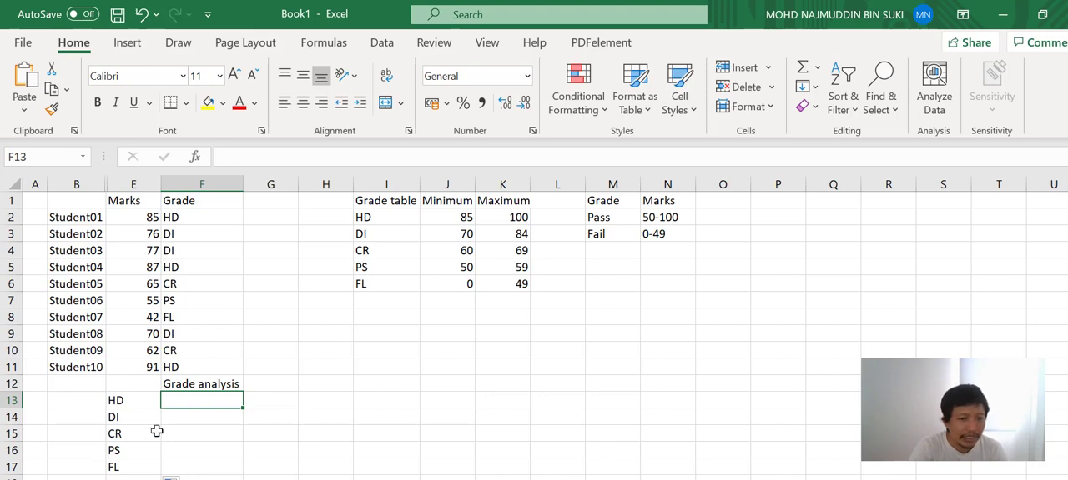
text(=)
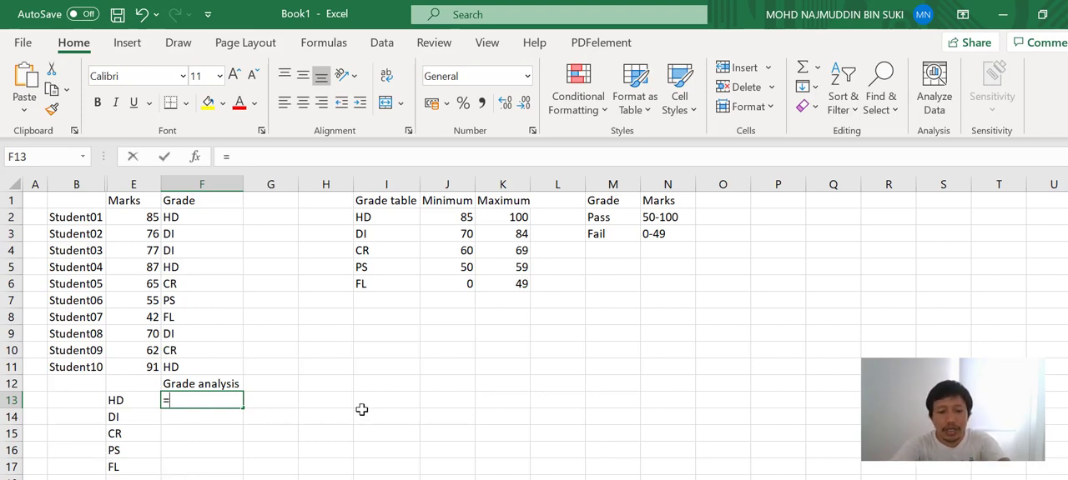
text(countif)
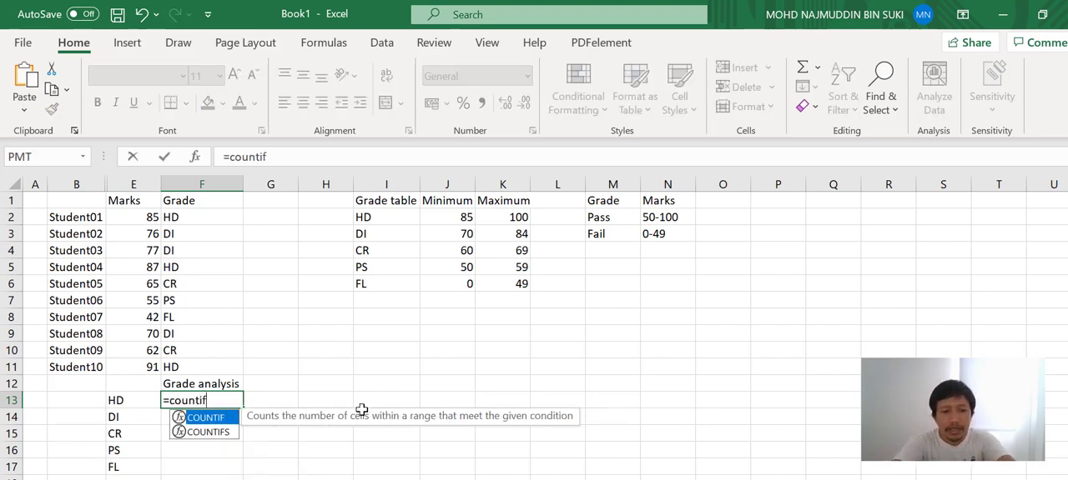
text(()
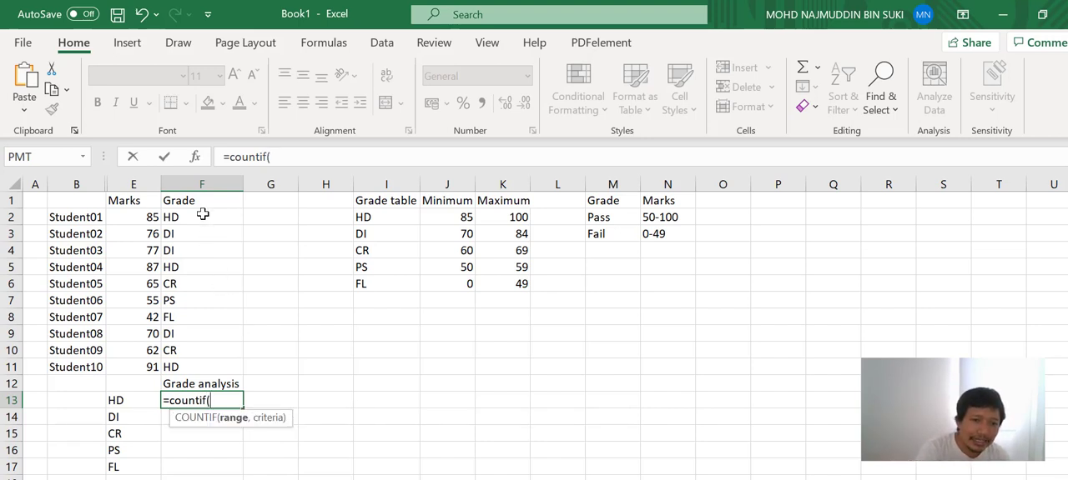
drag(203, 215, 219, 369)
Make the rows of the COUNTIF range absolute, as F$2:F$11.
click(280, 164)
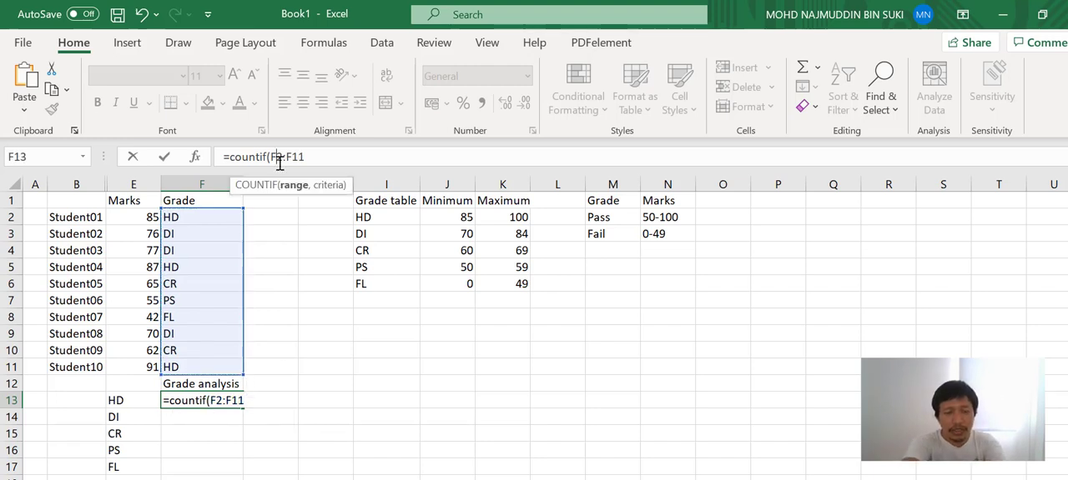
text($)
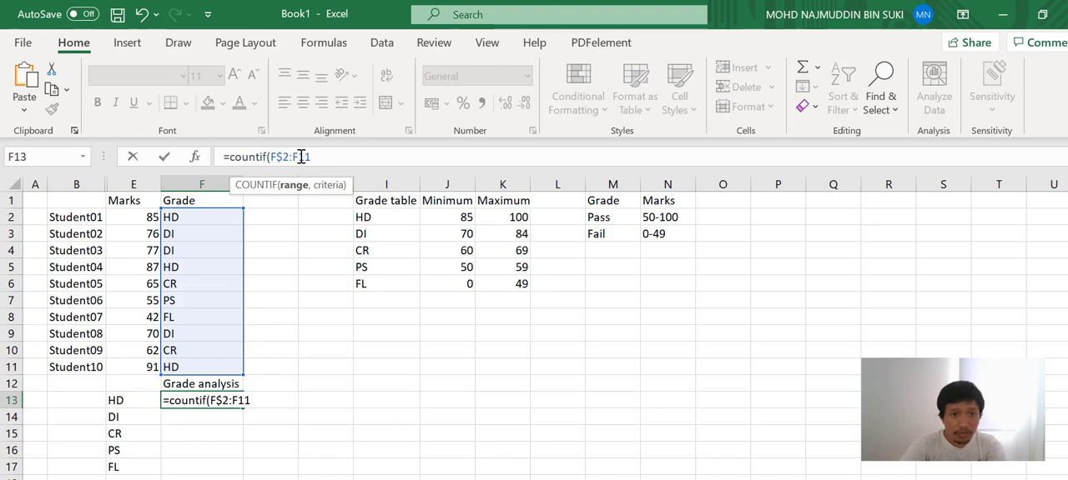
click(301, 157)
text($11)
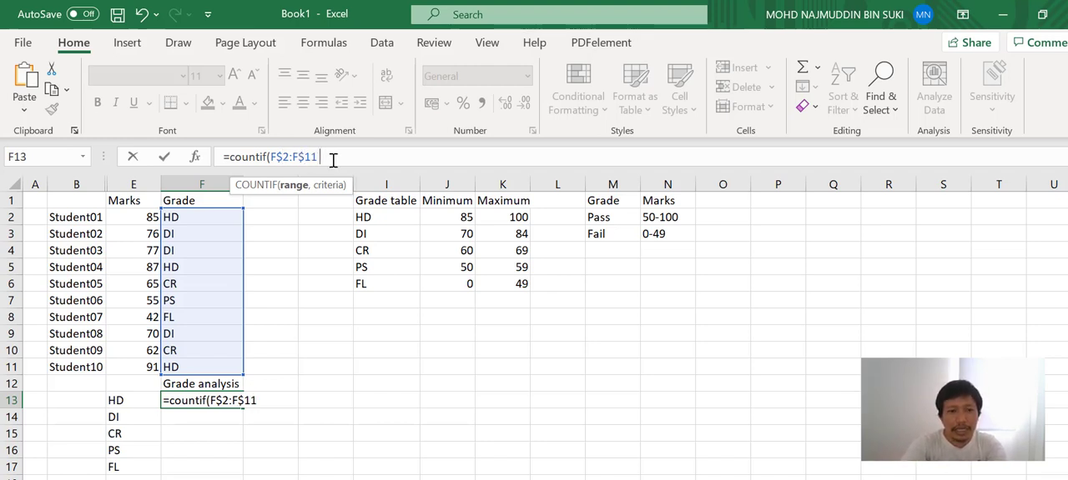
text(,)
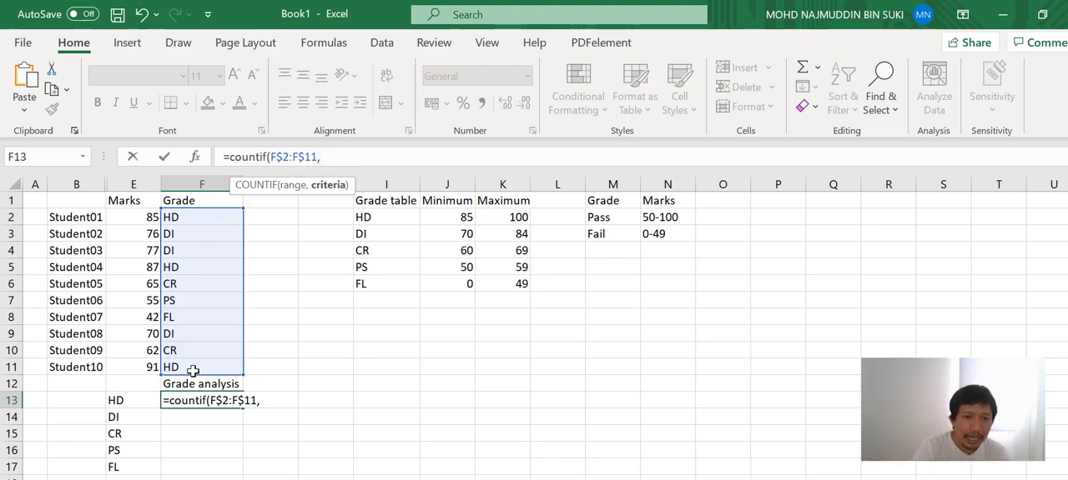
Add E13 as the COUNTIF criteria and complete the formula in F13.
click(143, 401)
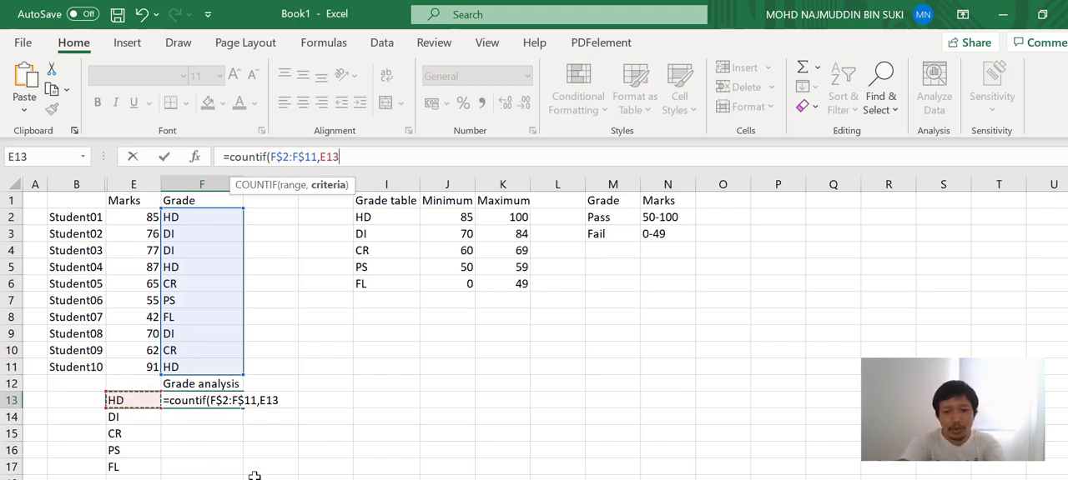
text())
key(Return)
key(Up)
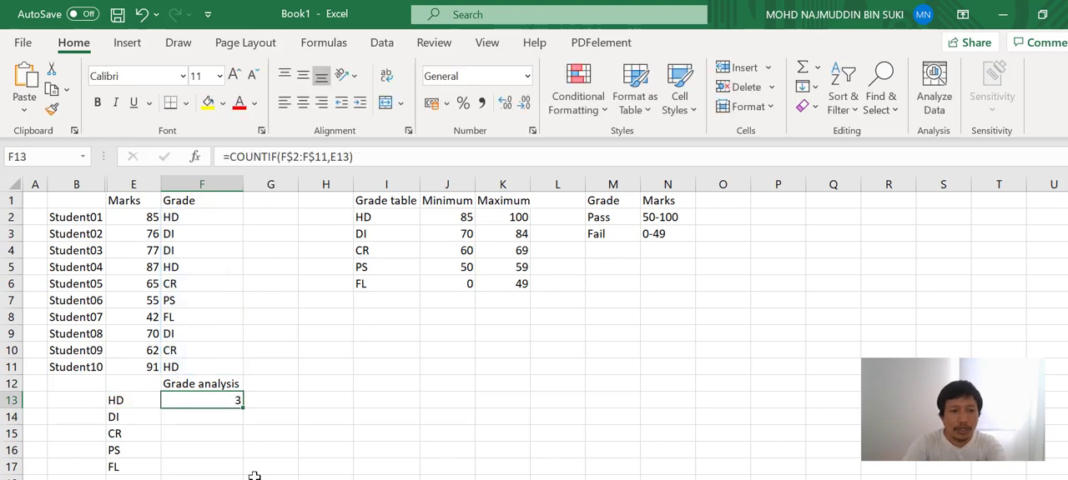
Check the HD grades in F2, F5 and F11, and fill the COUNTIF formula from F13 down to F17.
click(208, 216)
click(200, 266)
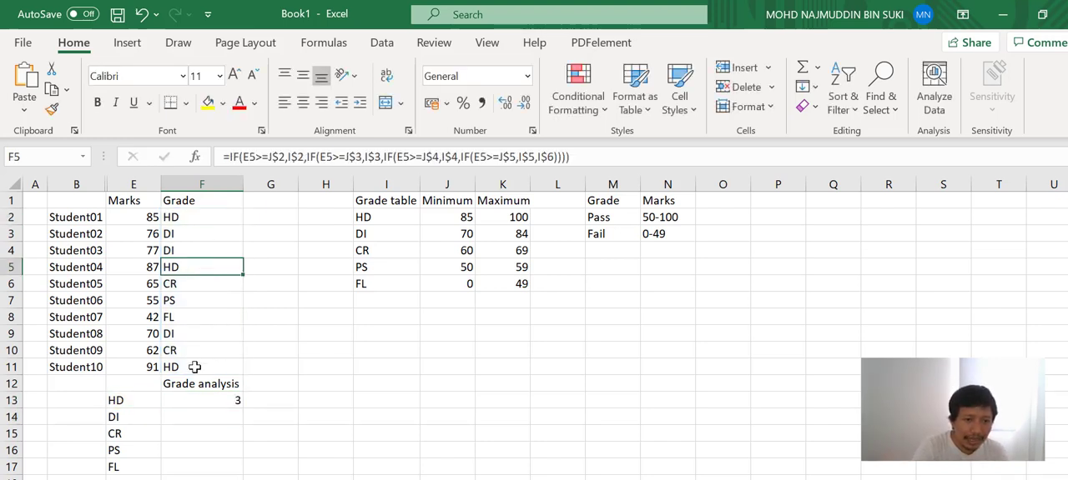
click(197, 367)
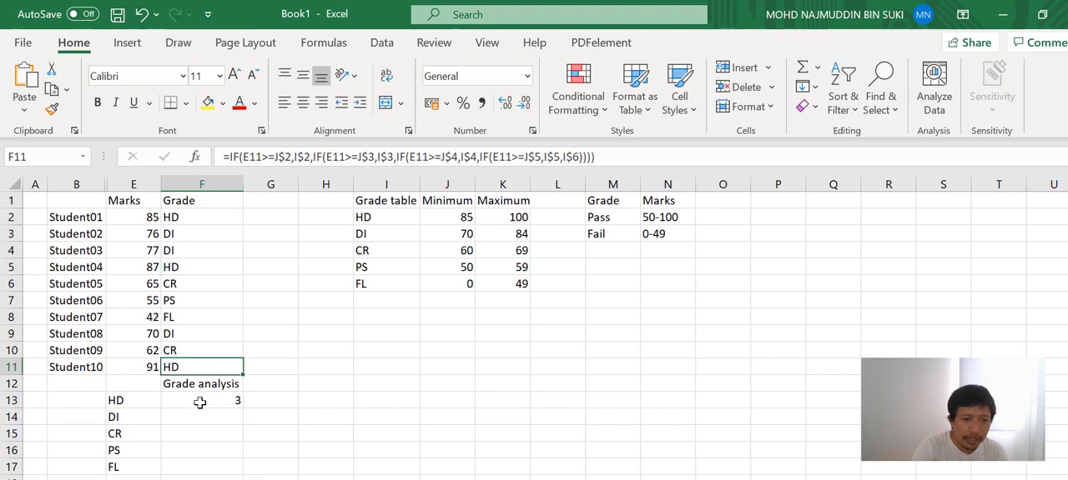
click(199, 406)
drag(242, 411, 242, 469)
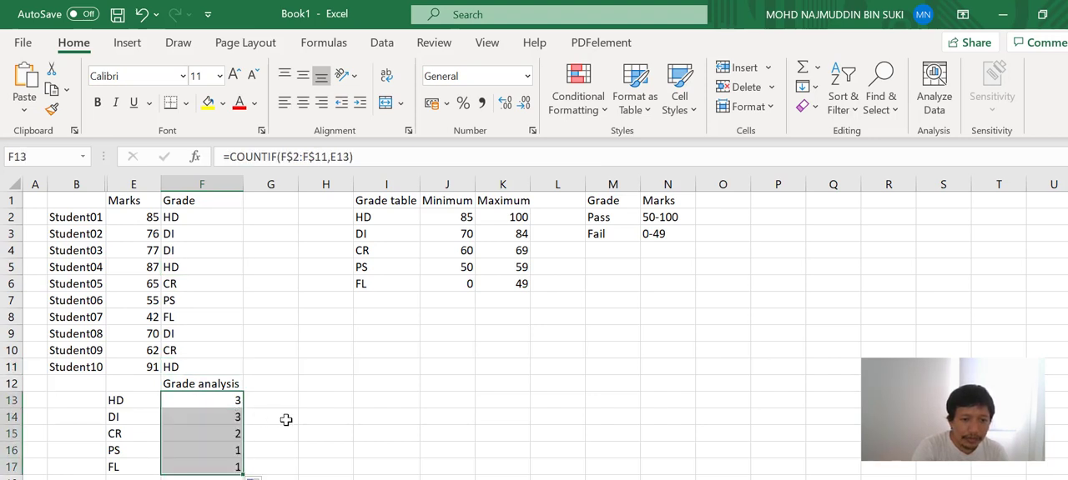
Check the DI, CR, PS and FL grades in column F against their counts and review the COUNTIF formula in F13.
click(286, 417)
click(230, 422)
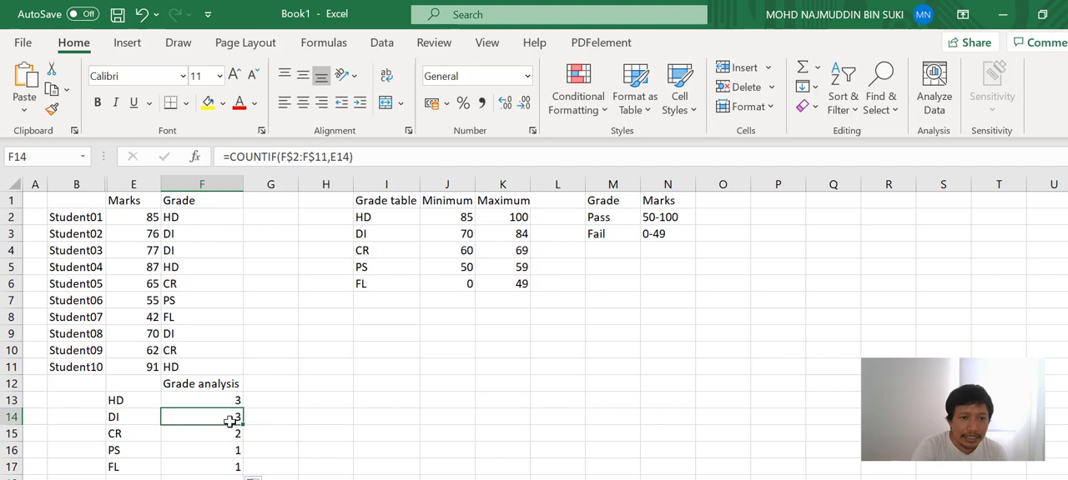
click(200, 232)
click(194, 250)
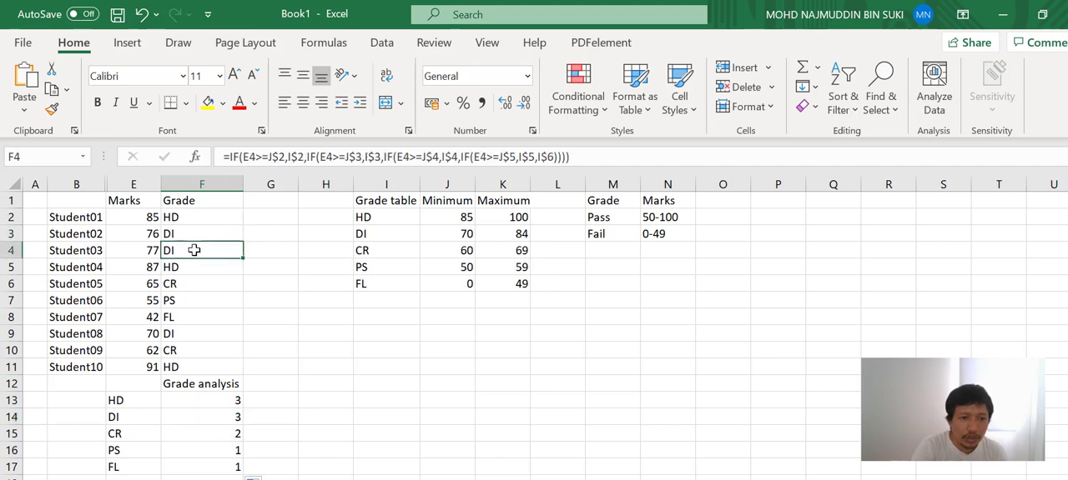
click(192, 335)
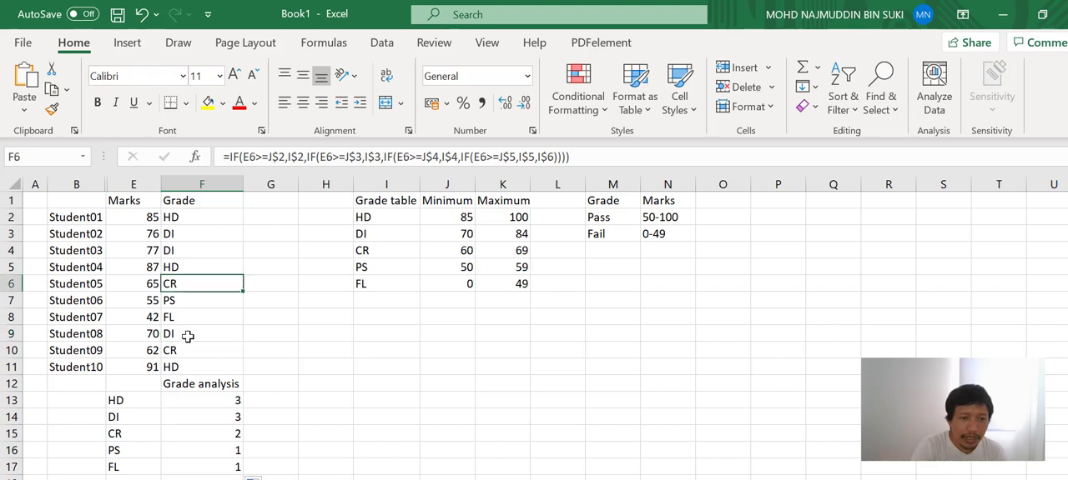
click(187, 350)
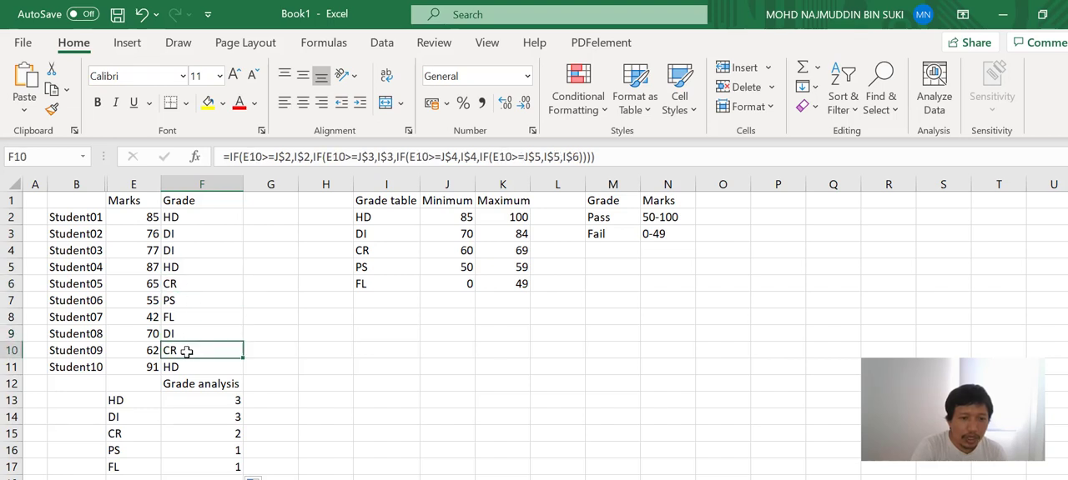
click(208, 304)
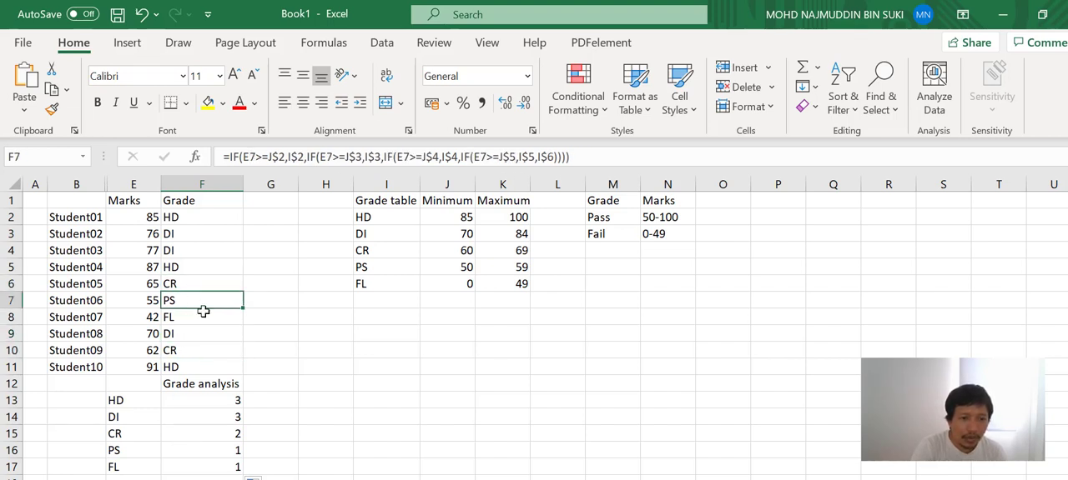
click(199, 317)
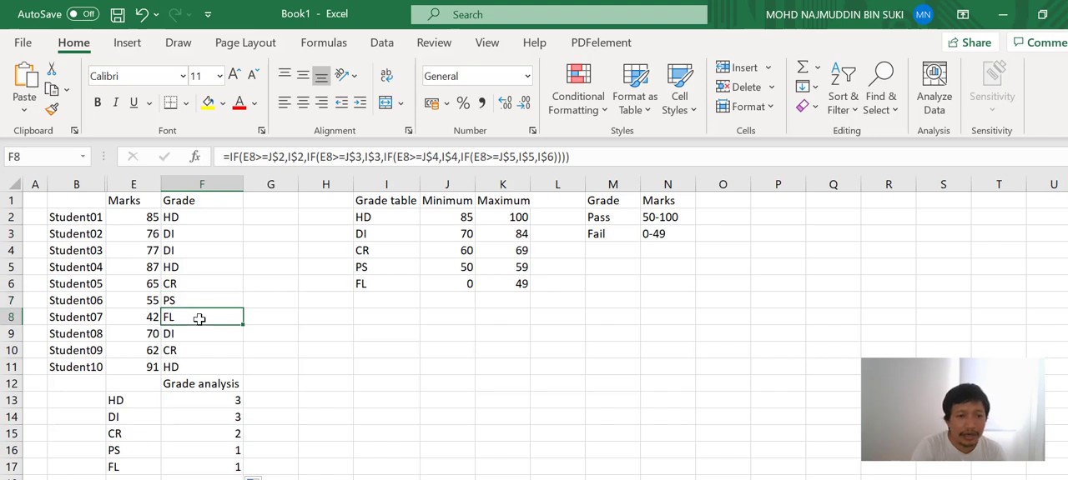
double_click(220, 401)
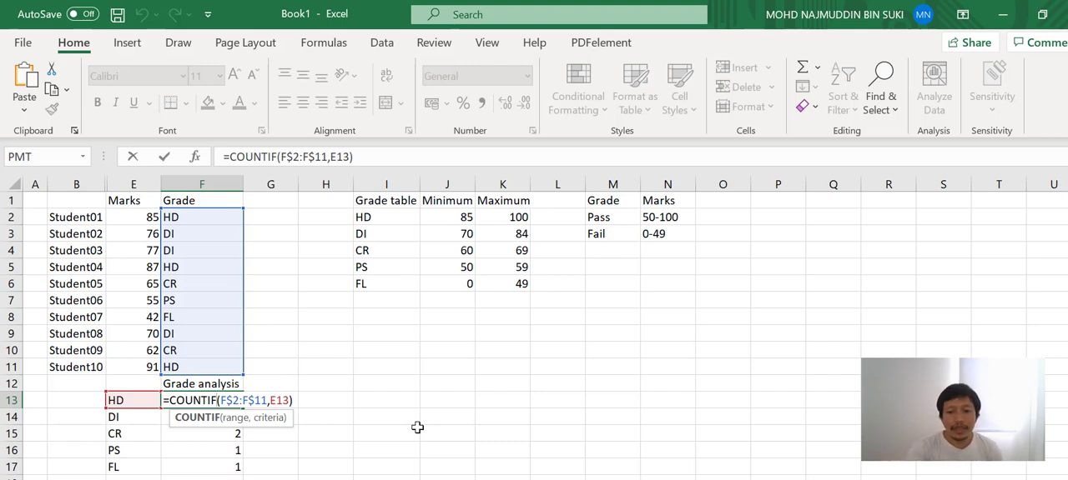
key(Return)
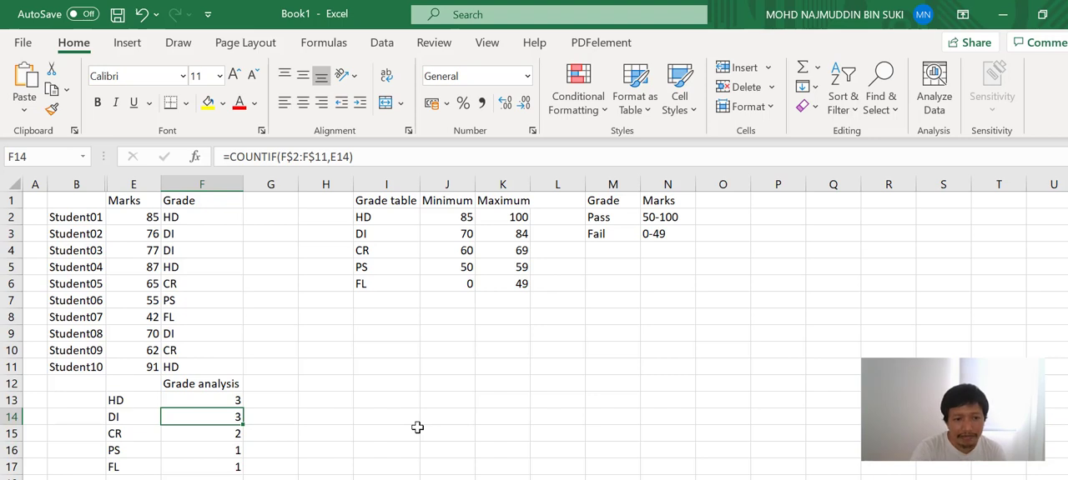
Unhide columns C and D between columns B and E, and look over the State and Monthly allowance data.
click(77, 184)
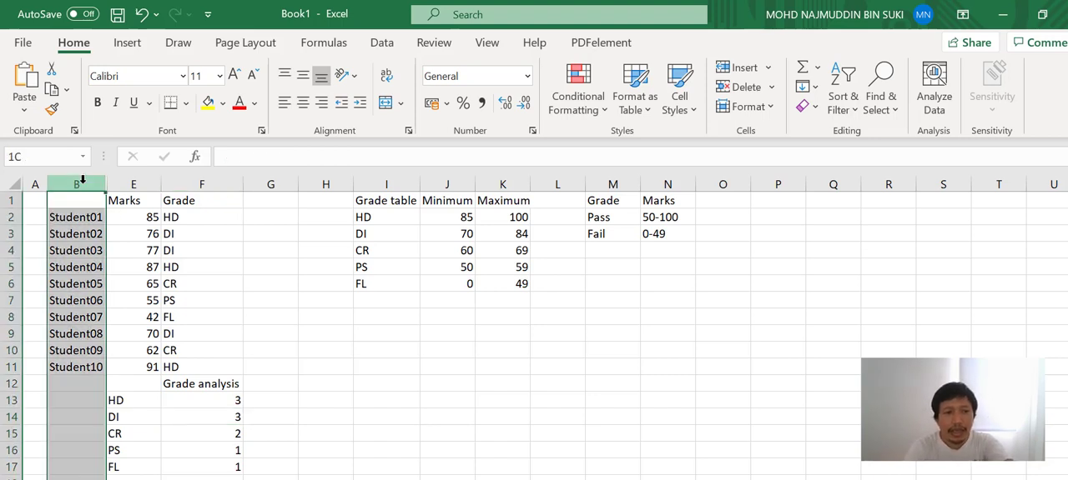
shift+click(121, 177)
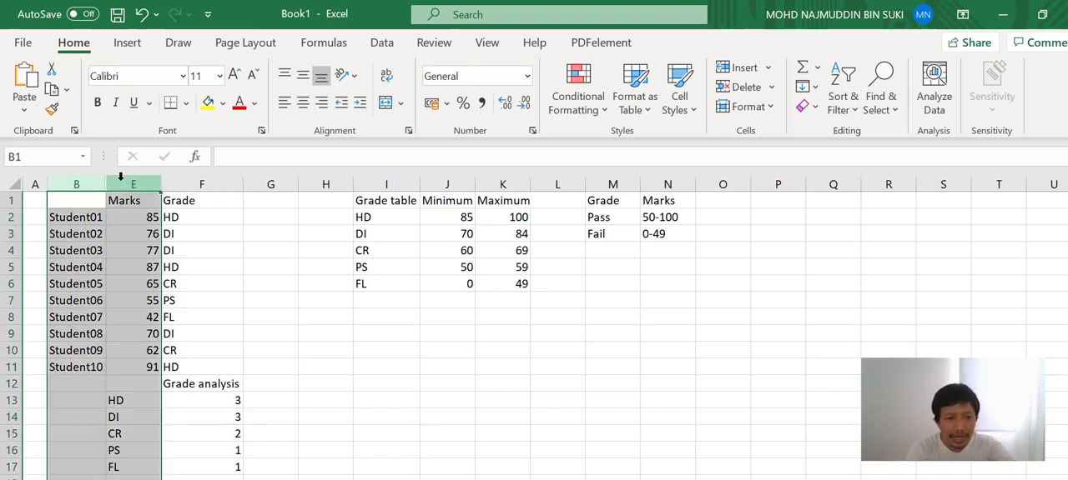
right_click(121, 177)
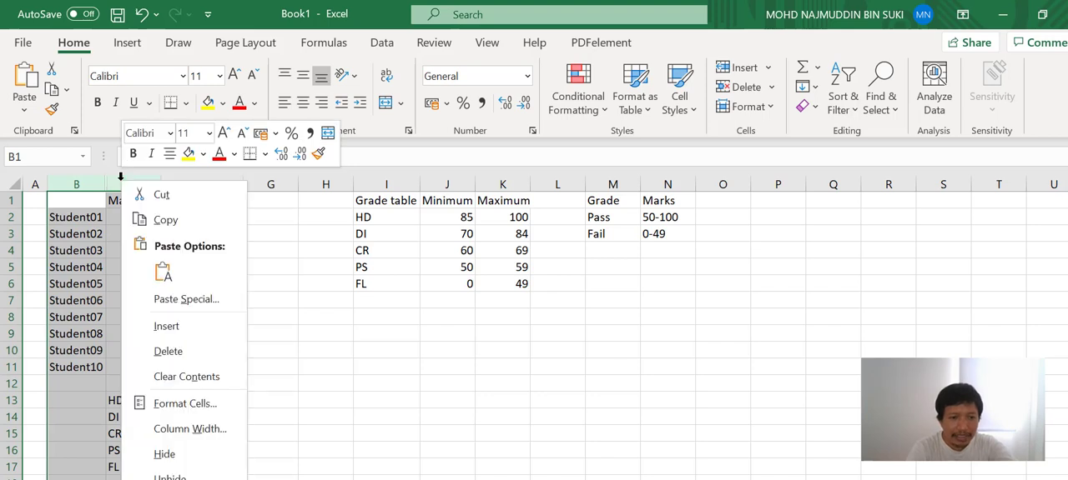
click(216, 477)
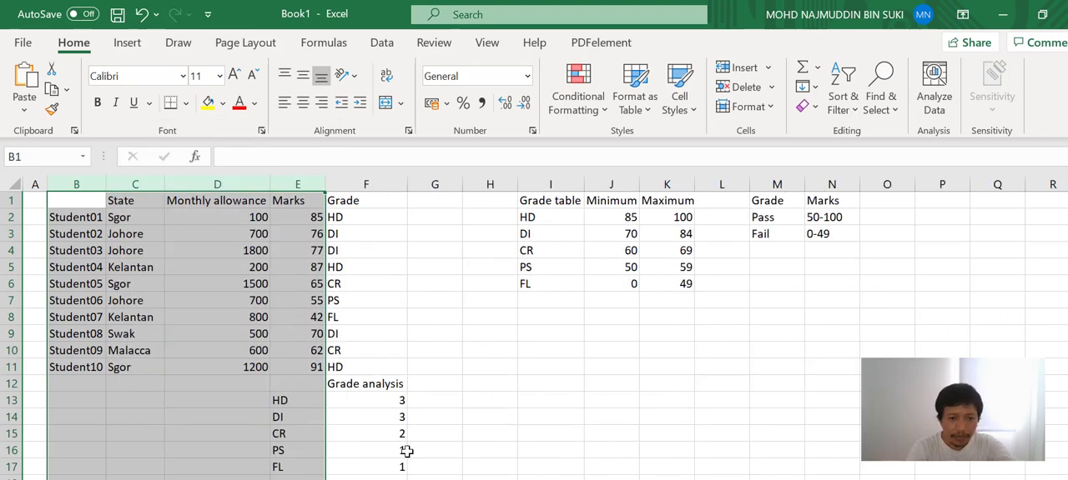
click(483, 462)
click(136, 216)
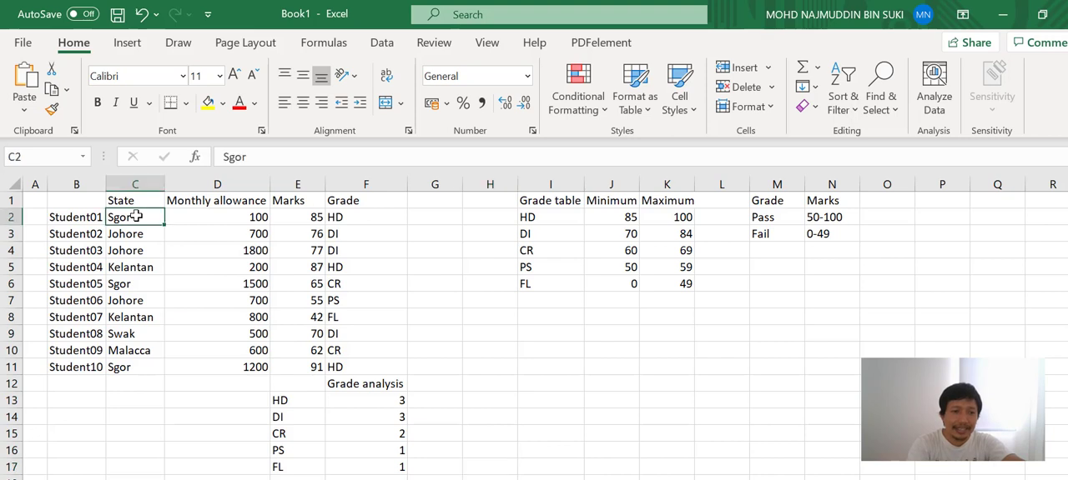
click(131, 367)
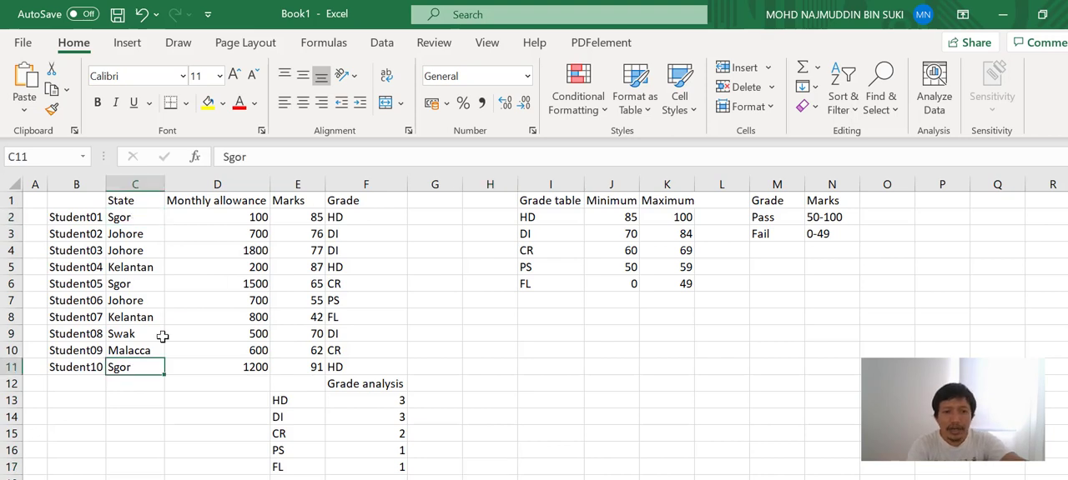
click(257, 216)
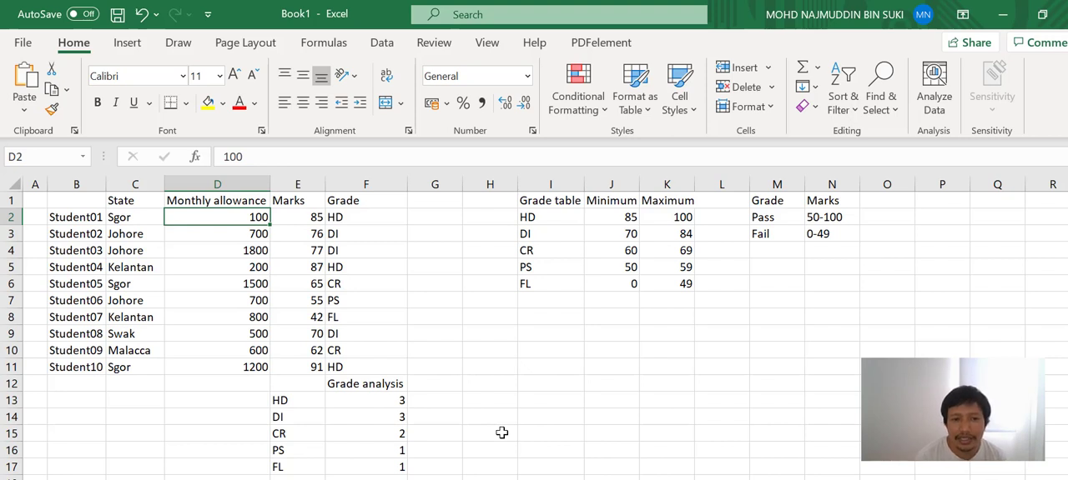
Enter the heading "Allowance analysis" in G12, beside the Grade analysis heading.
click(443, 401)
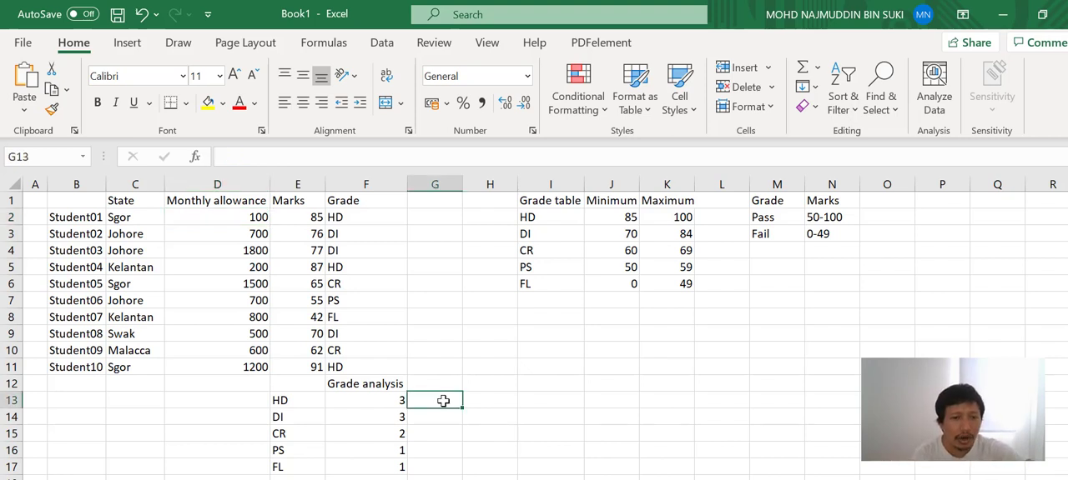
key(Up)
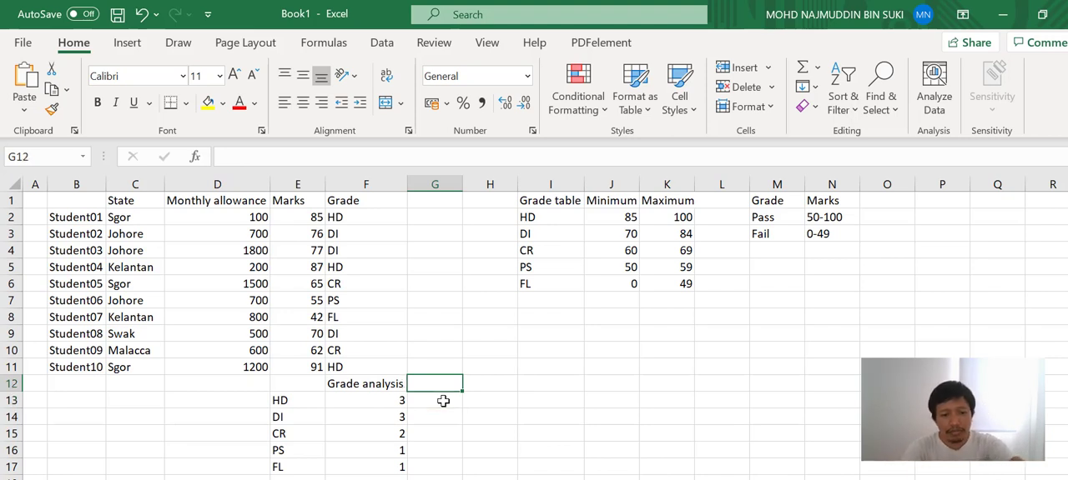
text(Allowa)
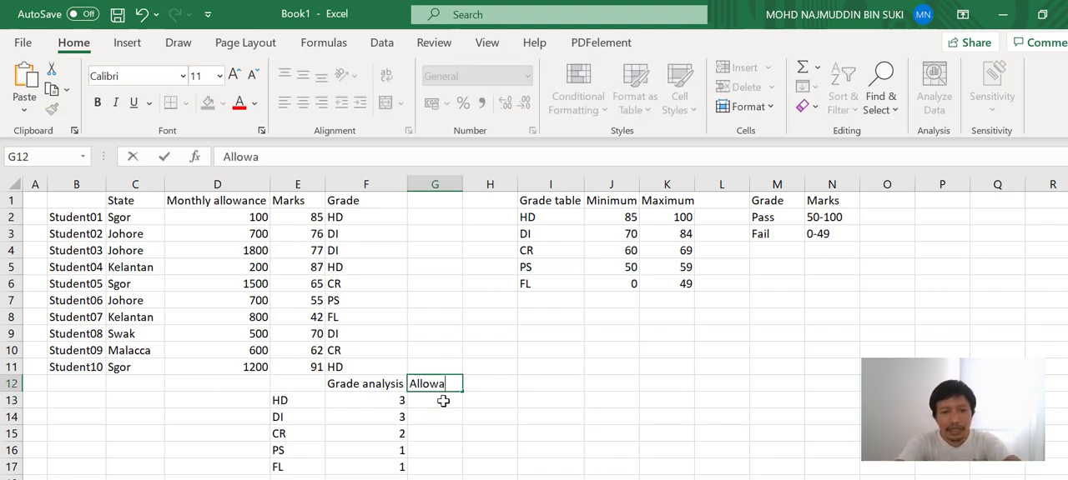
text(nce analysis)
key(Return)
Start a SUMIF formula in G13 with the grades F2:F11 as the range and E13 as the criteria.
text(=)
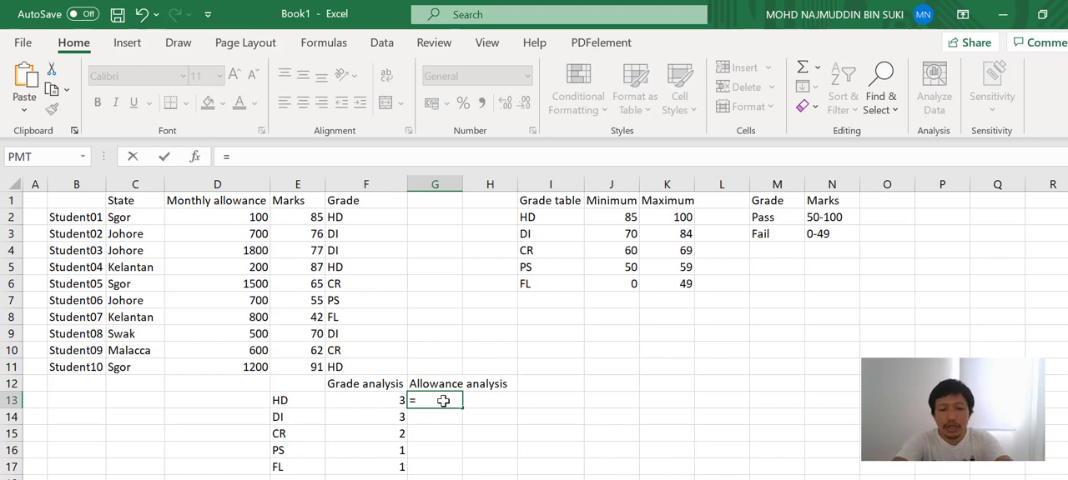
text(sumif)
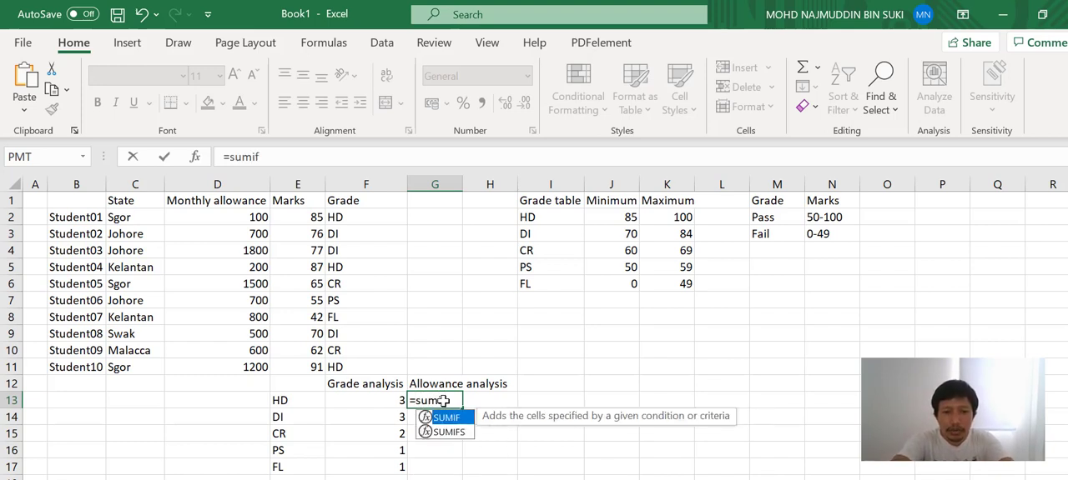
text(()
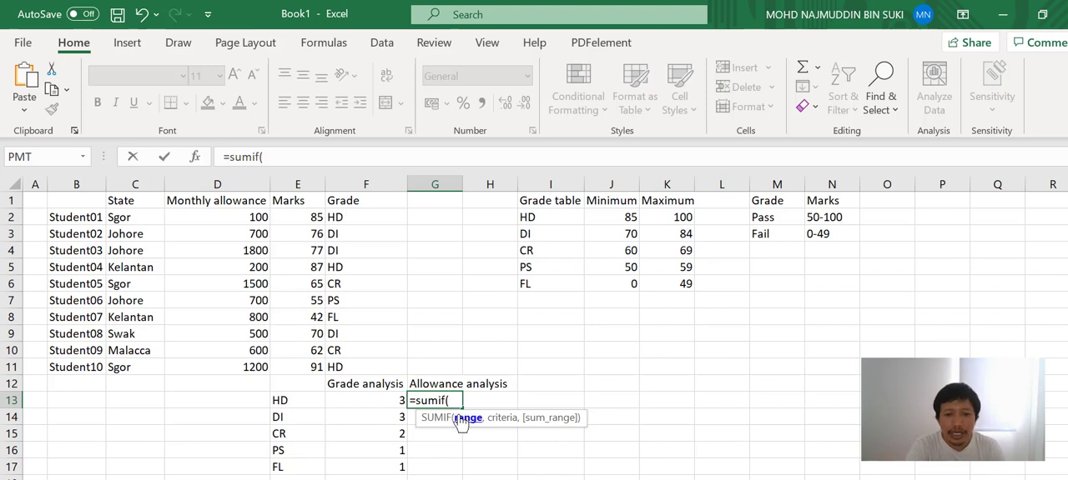
drag(367, 218, 353, 371)
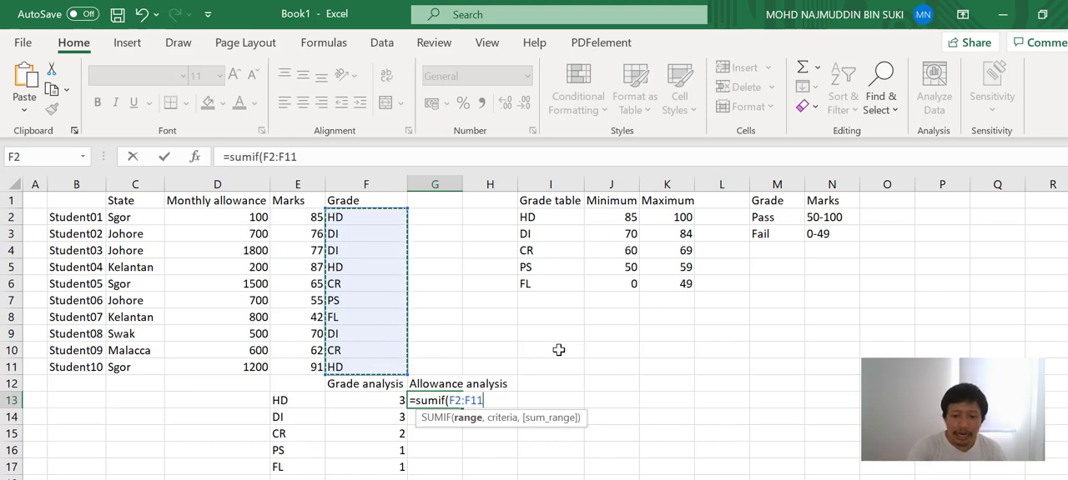
text(,)
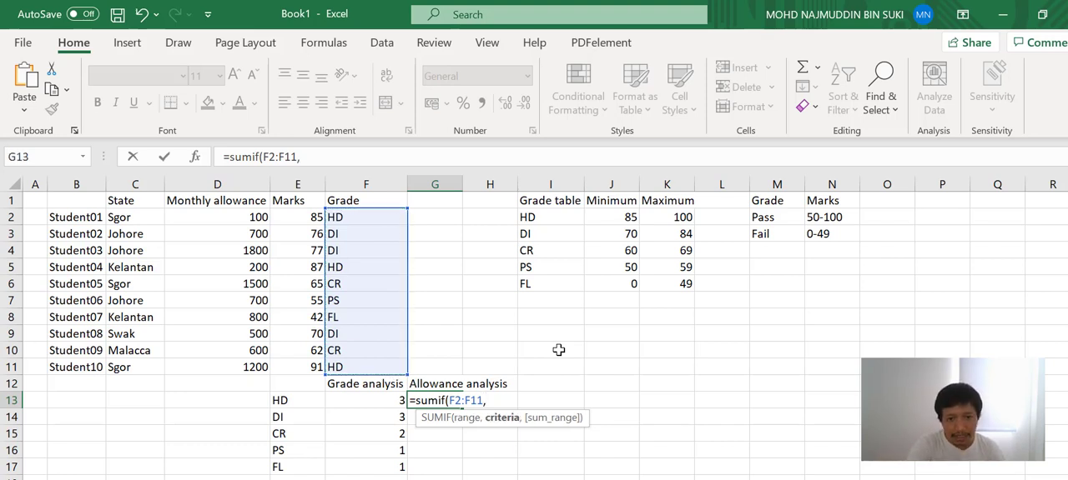
click(283, 401)
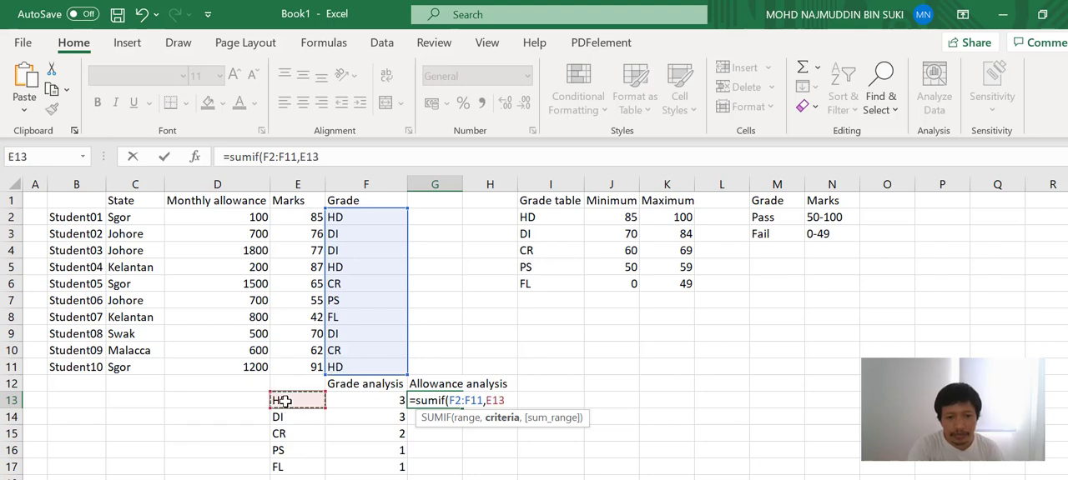
Make the rows of the SUMIF criteria range absolute, as F$2:F$11.
click(456, 401)
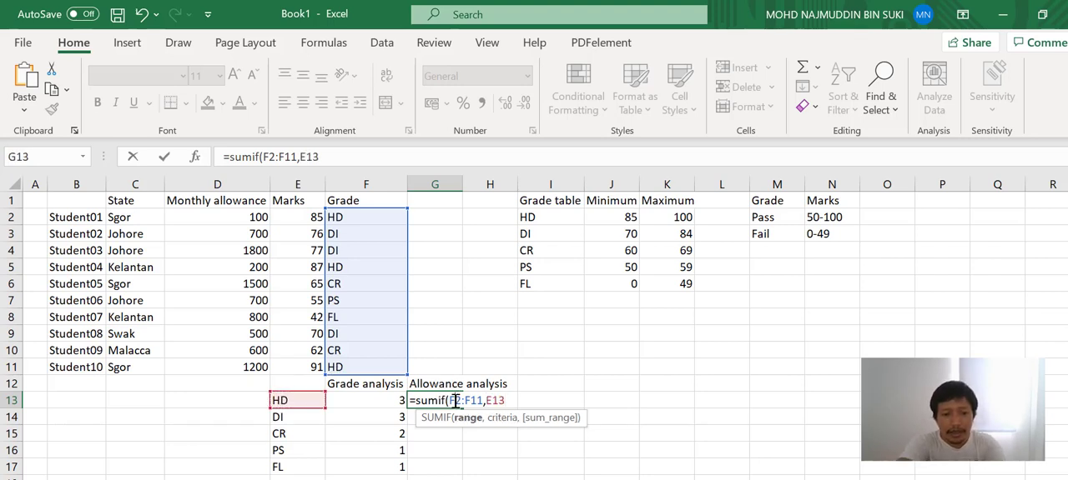
text($)
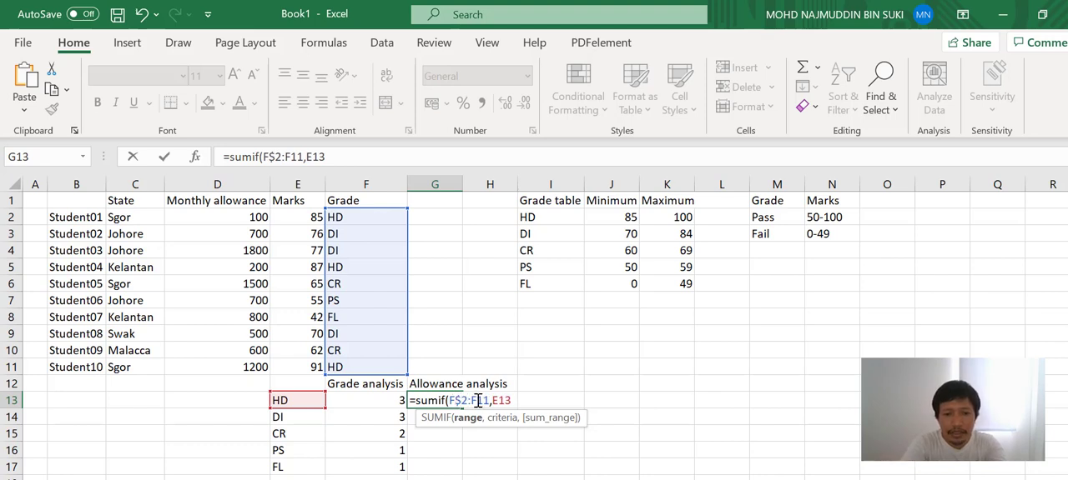
click(478, 401)
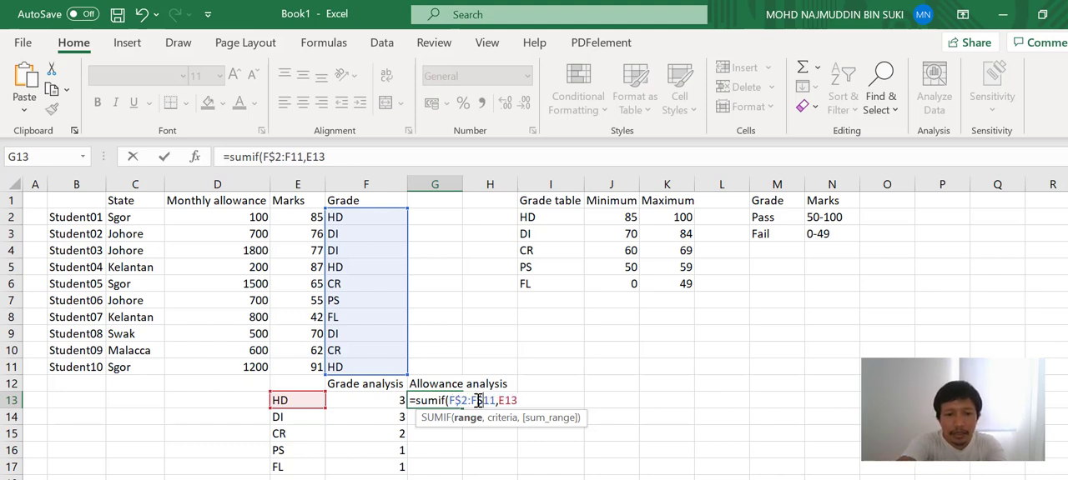
text($)
Add the monthly allowances as the sum range with absolute rows, D$2:D$11, and complete the SUMIF formula in G13.
click(520, 401)
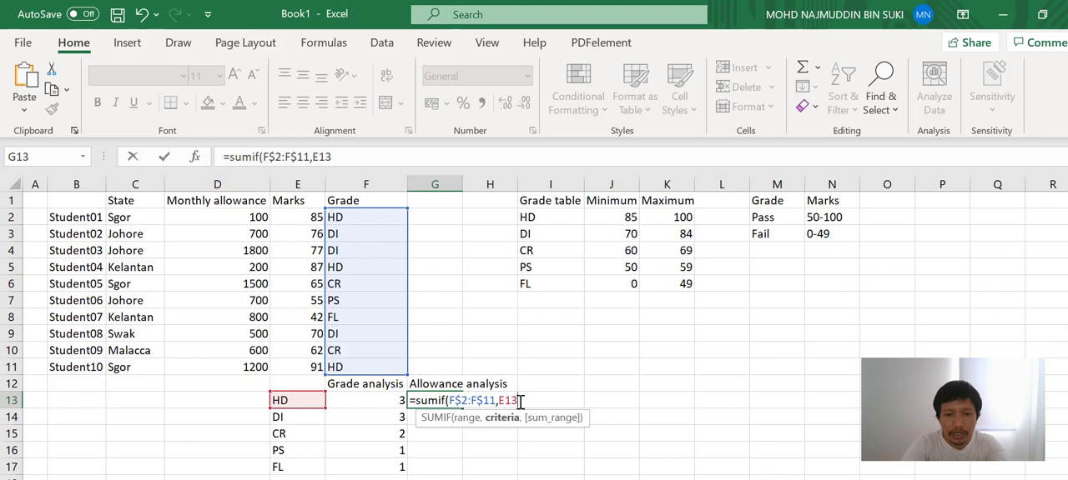
text(,)
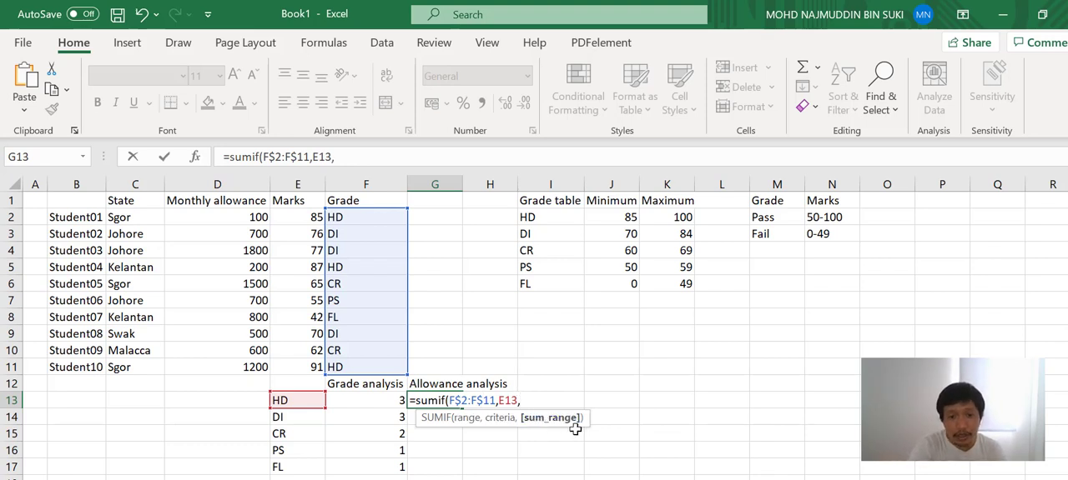
click(241, 217)
drag(241, 217, 231, 366)
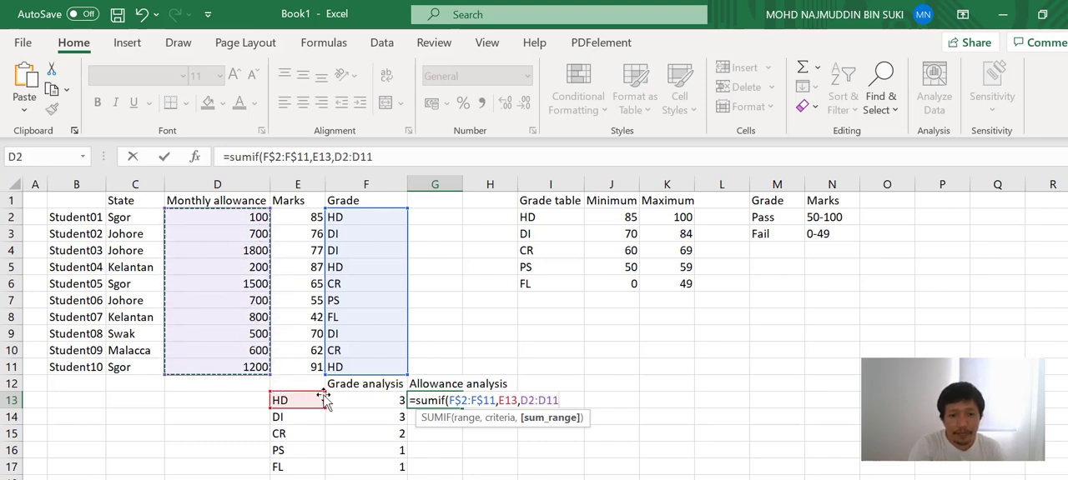
click(525, 400)
text($)
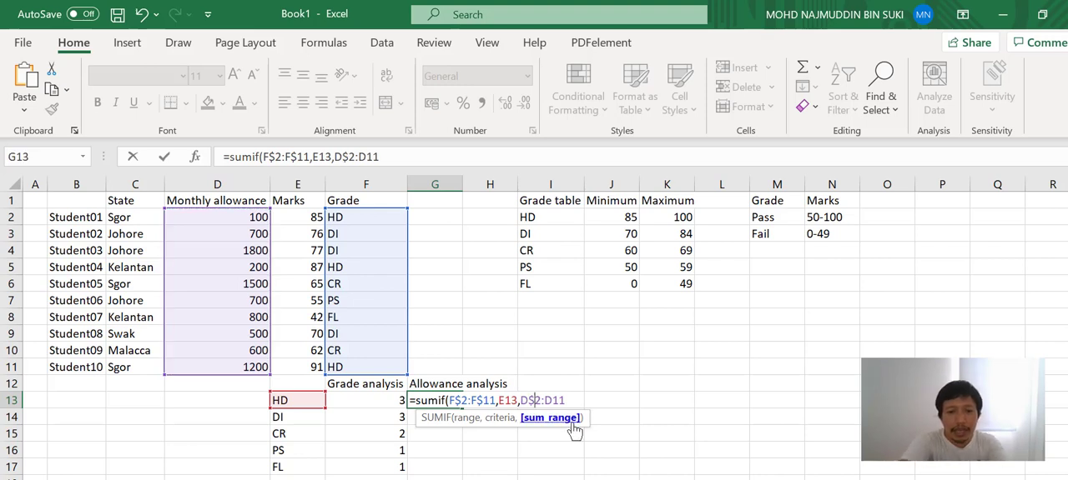
click(553, 402)
text($)
key(ctrl+Return)
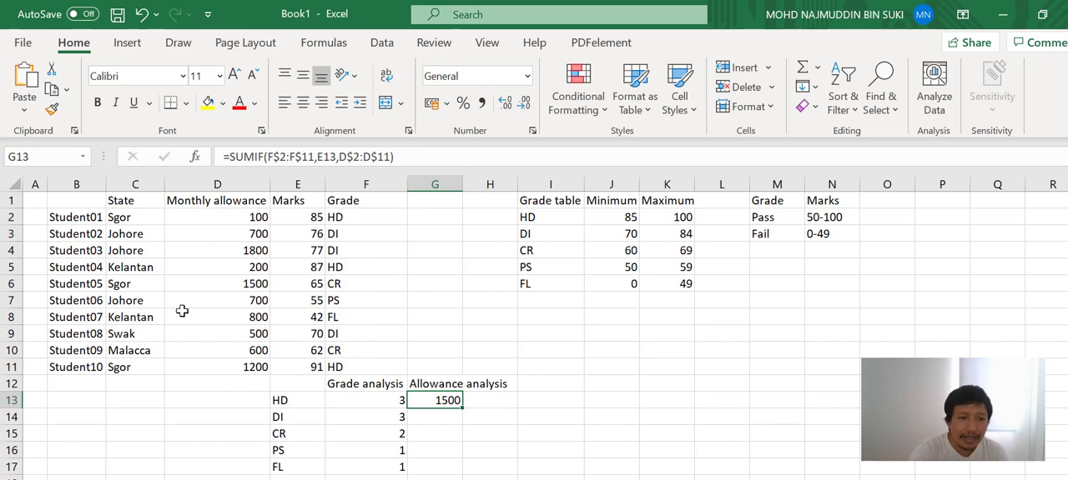
Examine the HD grades in F2, F5 and F11 and their monthly allowances in column D to check the HD allowance total.
click(350, 368)
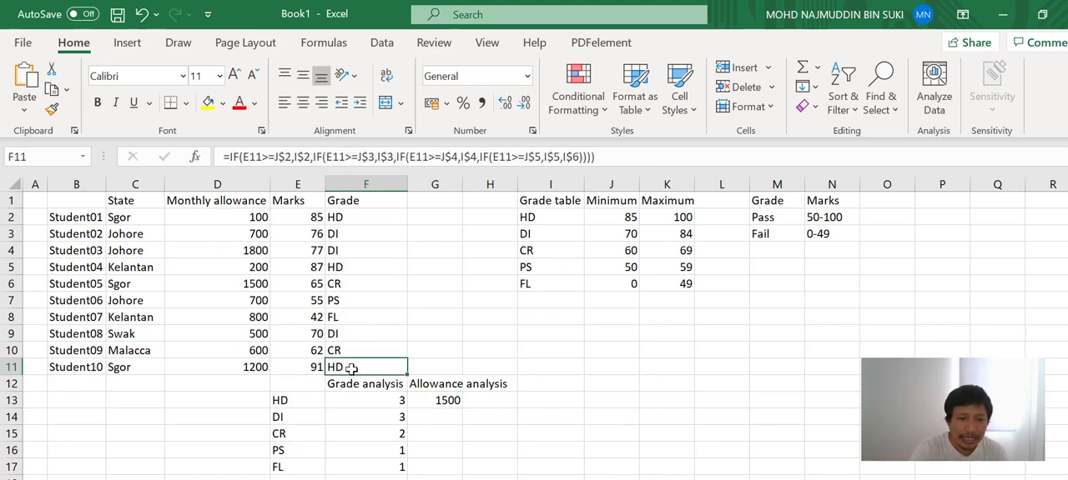
click(256, 368)
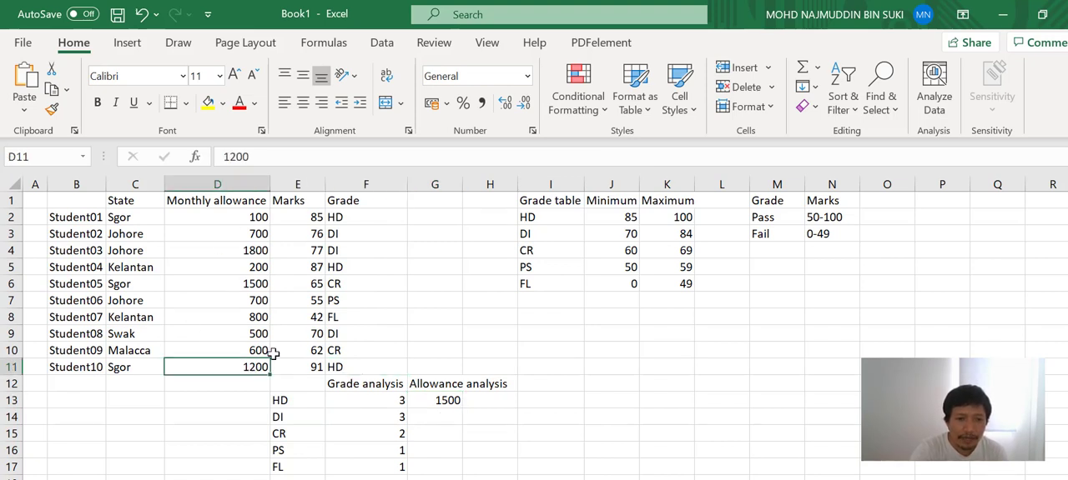
click(363, 217)
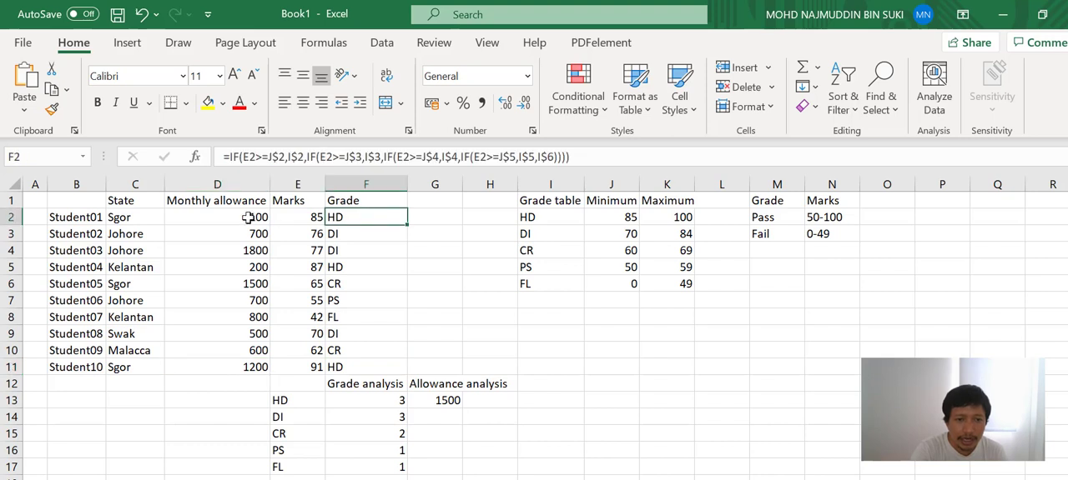
click(257, 220)
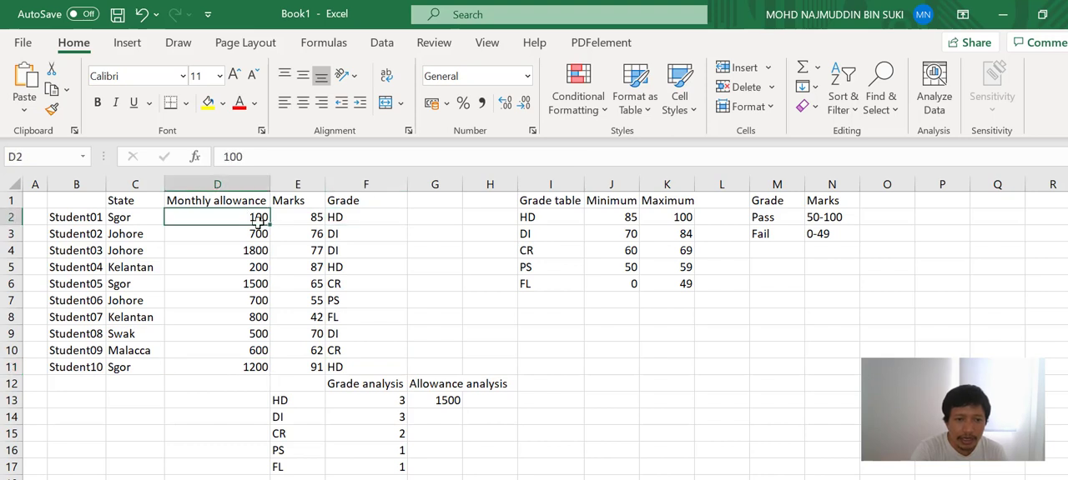
click(374, 263)
click(257, 271)
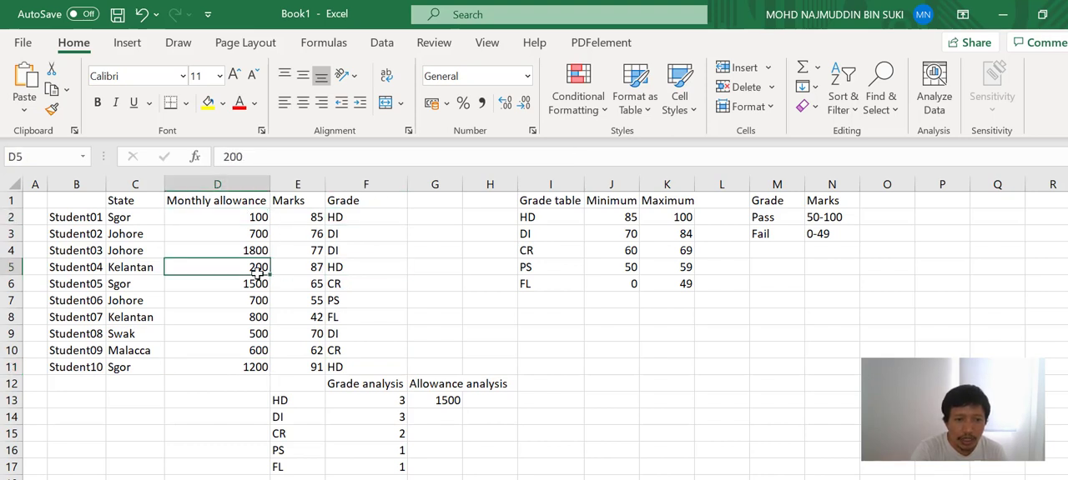
click(257, 217)
click(253, 372)
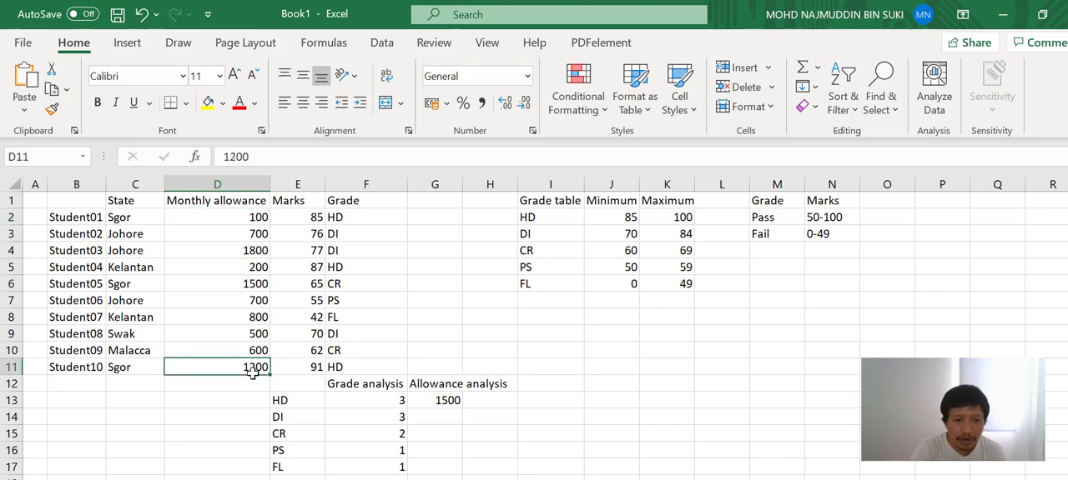
Fill the SUMIF formula from G13 down to G17 for the remaining grades.
click(450, 400)
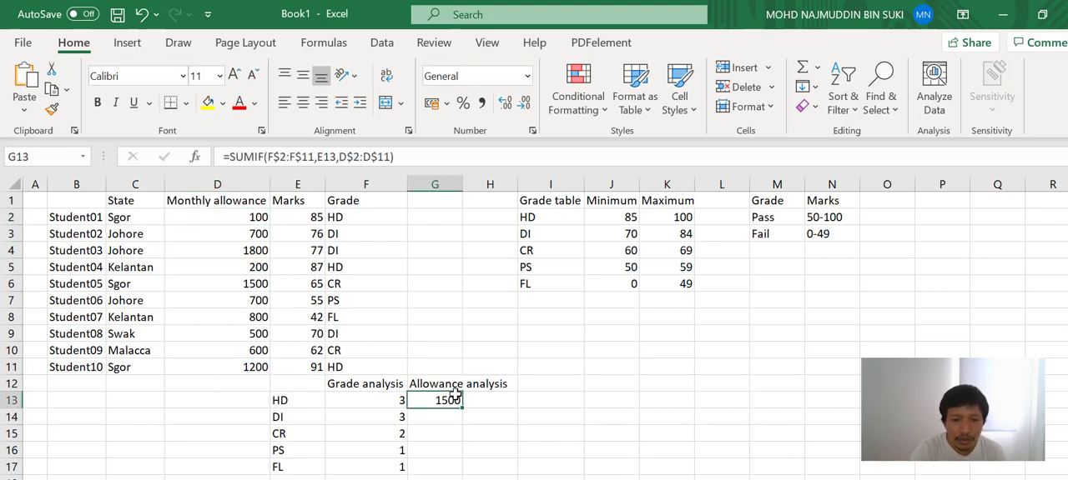
double_click(464, 410)
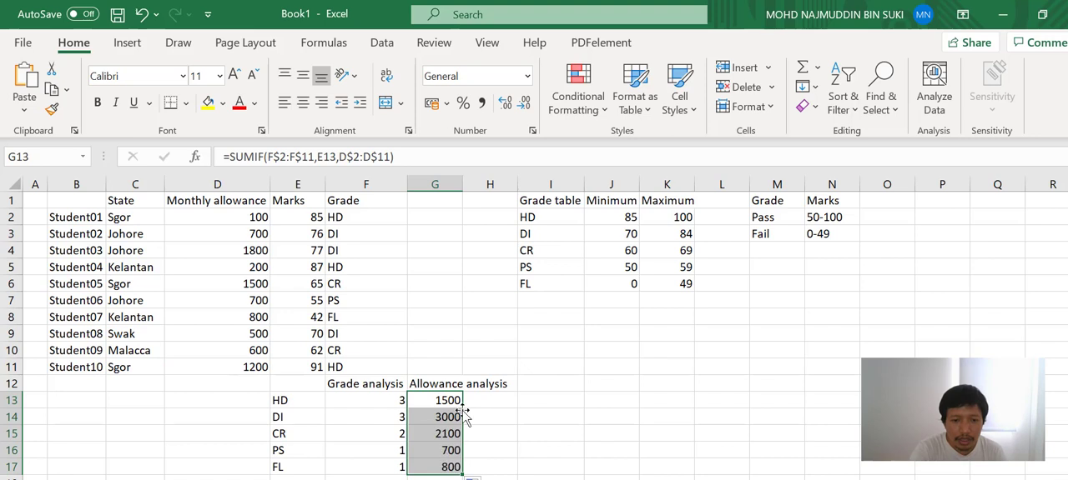
Start an AVERAGEIFS formula in H13 with the monthly allowances D2:D11 as the average range.
key(Right)
text(=a)
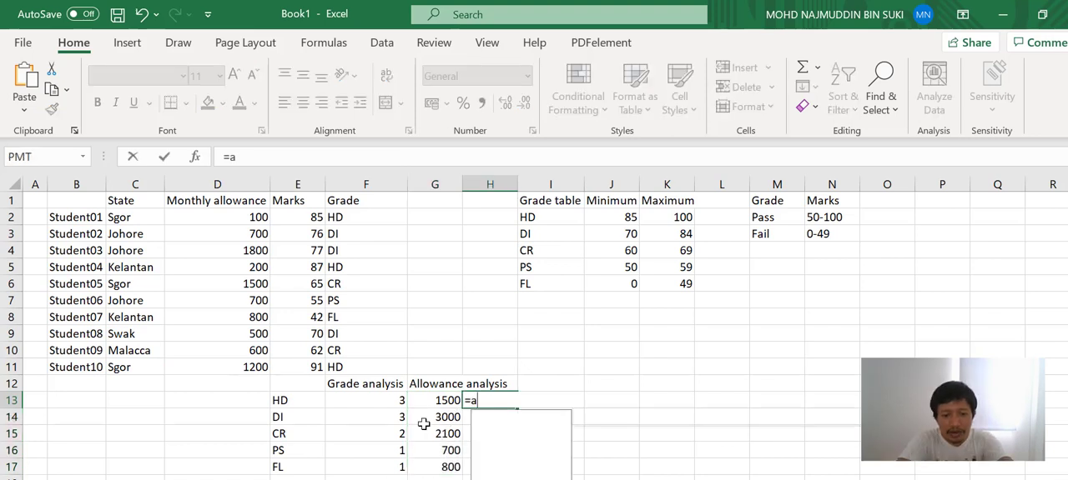
text(verageifs)
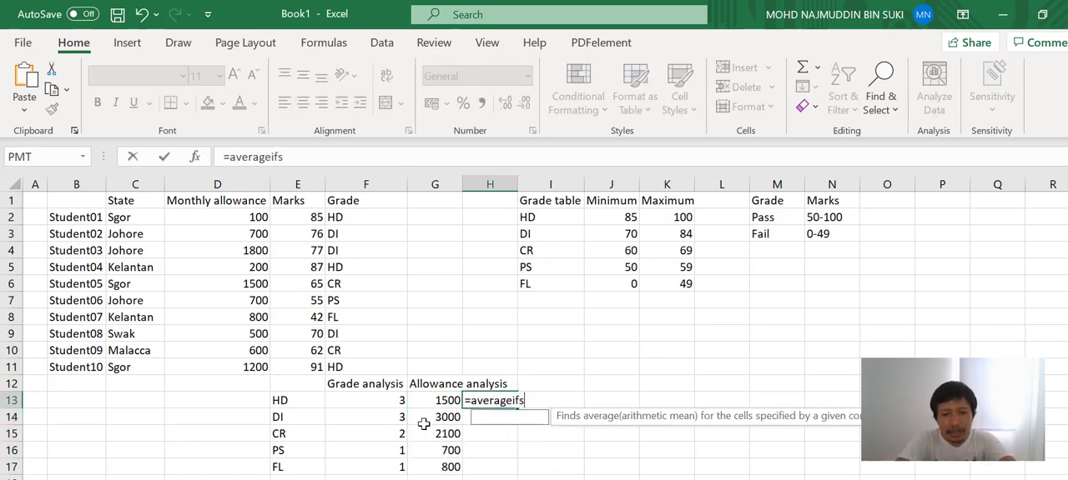
text(()
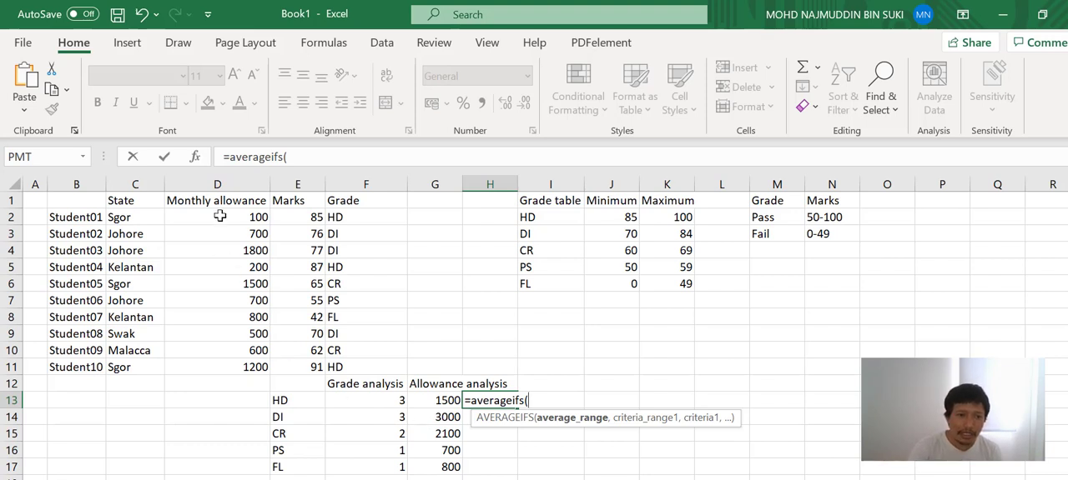
drag(220, 216, 201, 369)
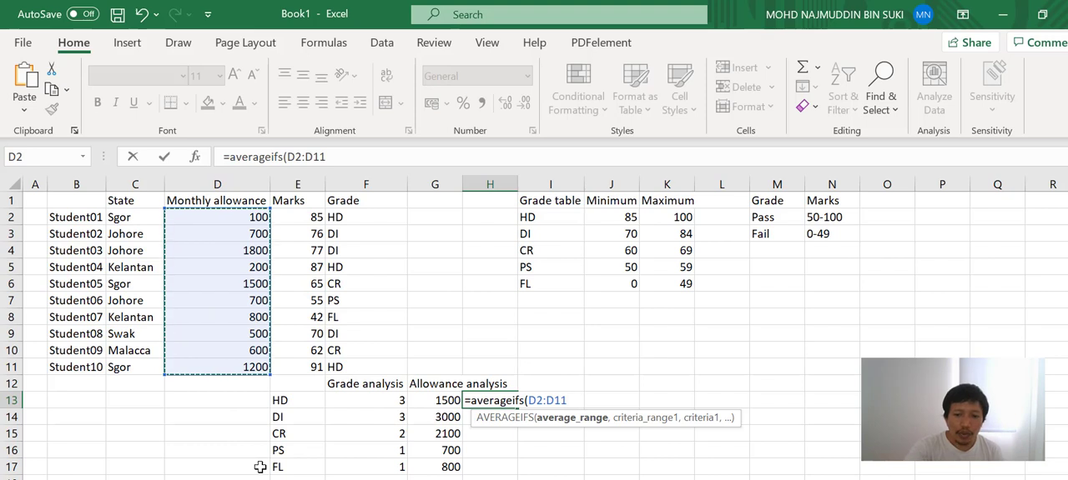
text(,)
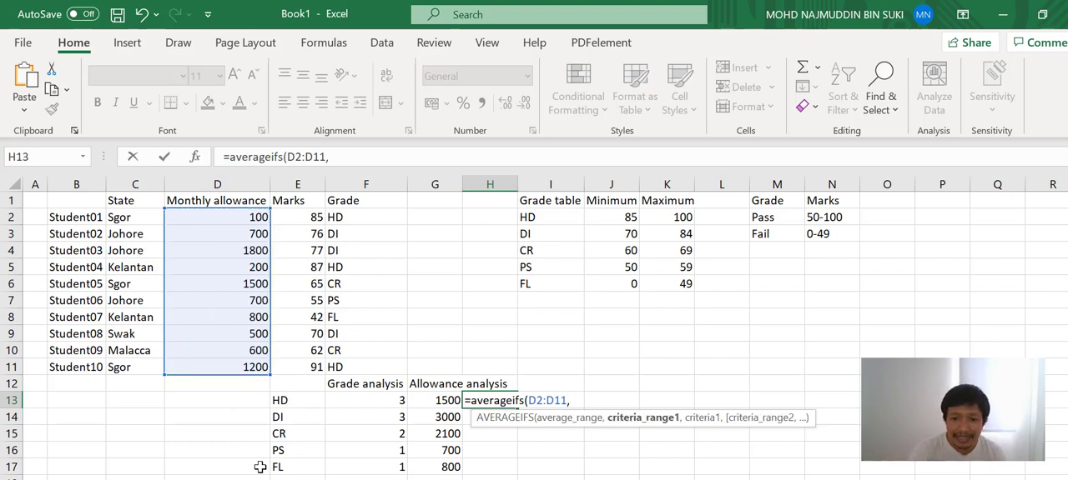
Add the grades F2:F11 as the first criteria range of the AVERAGEIFS formula, with "HD" as its criterion.
click(296, 157)
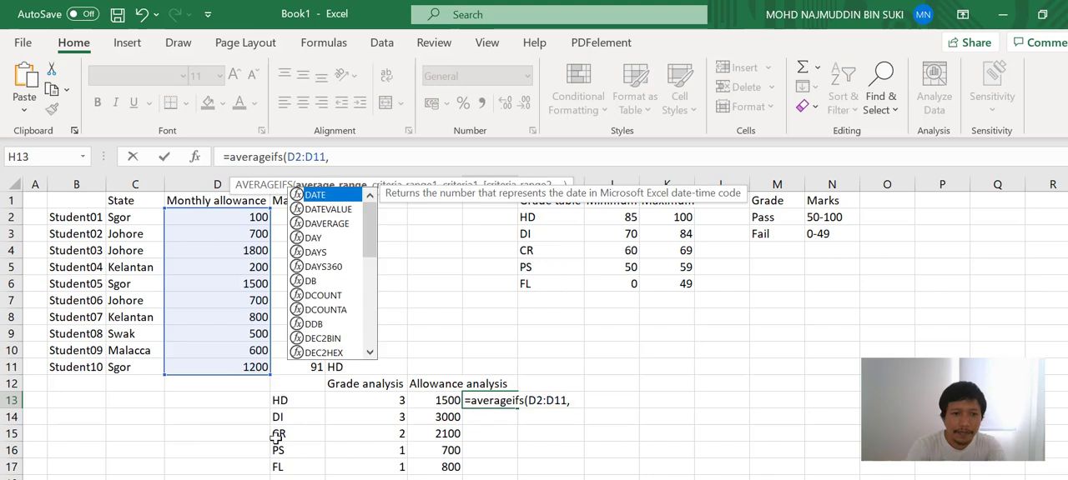
click(346, 159)
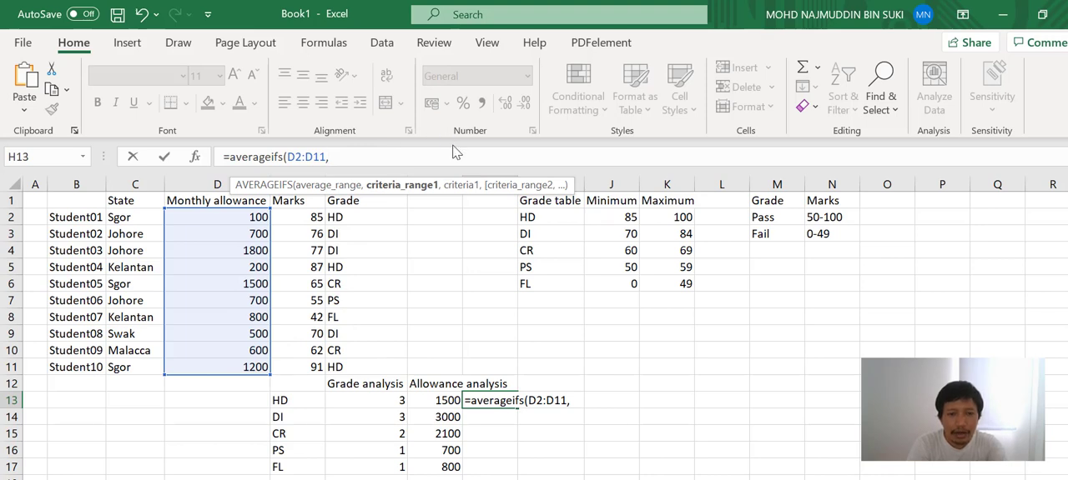
click(354, 217)
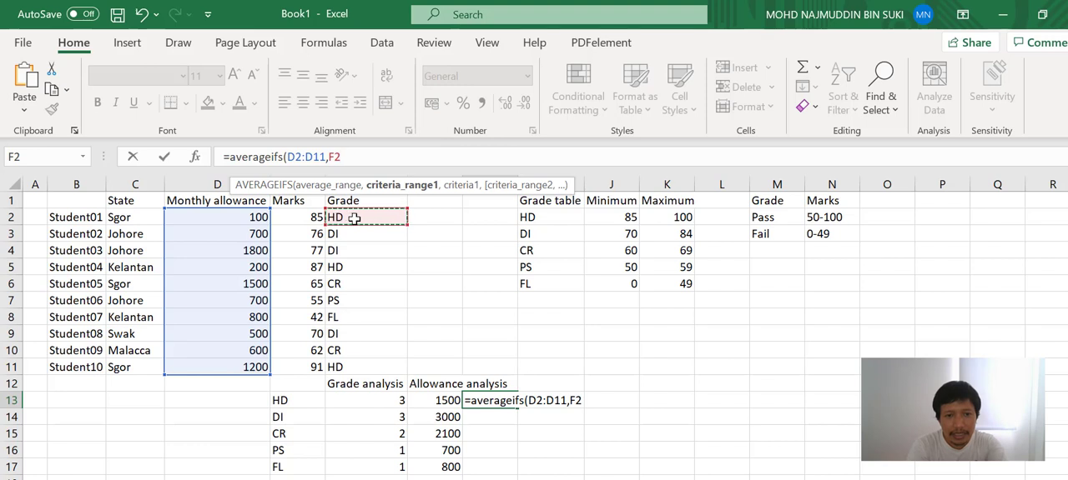
drag(355, 218, 350, 369)
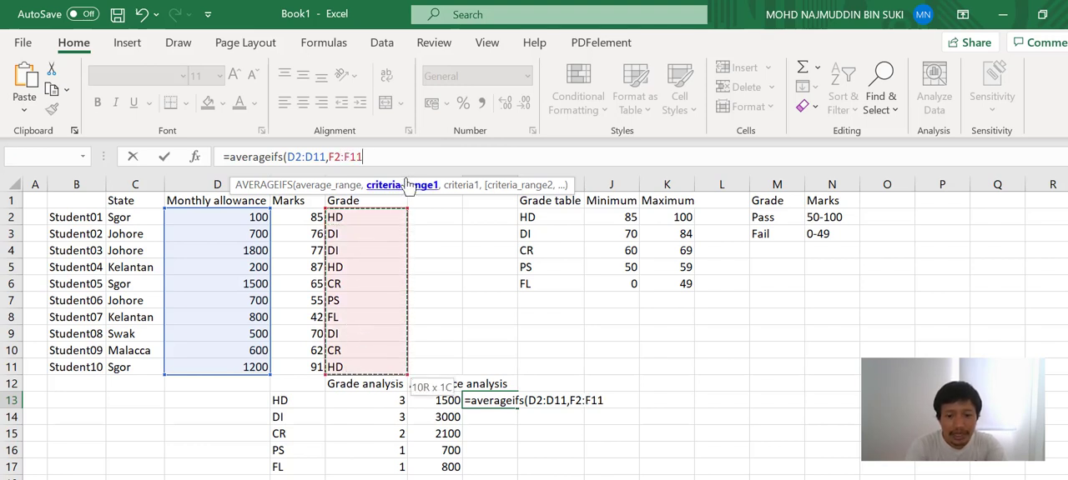
text(,"HD)
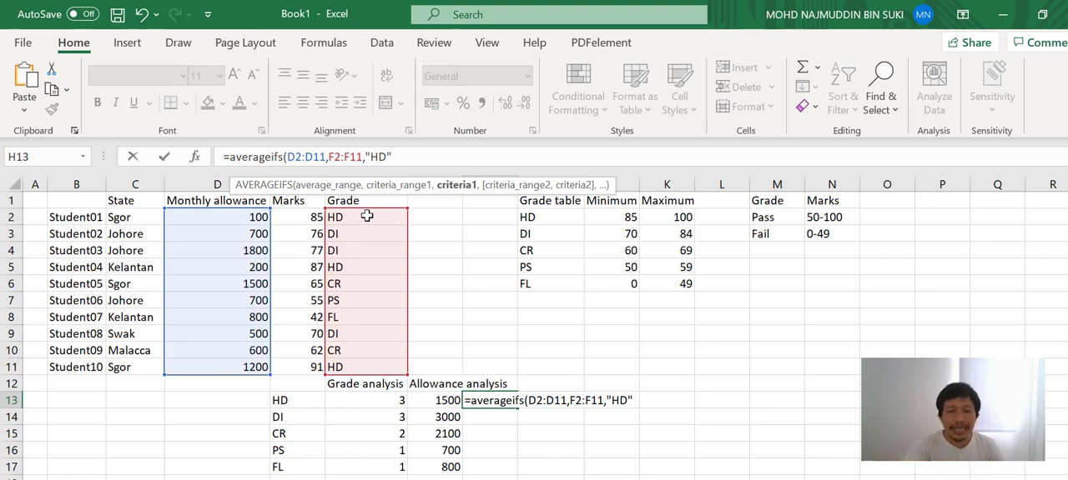
Add the states C2:C11 as the second criteria range with "Sgor" as its criterion, and complete the AVERAGEIFS formula in H13.
text(,)
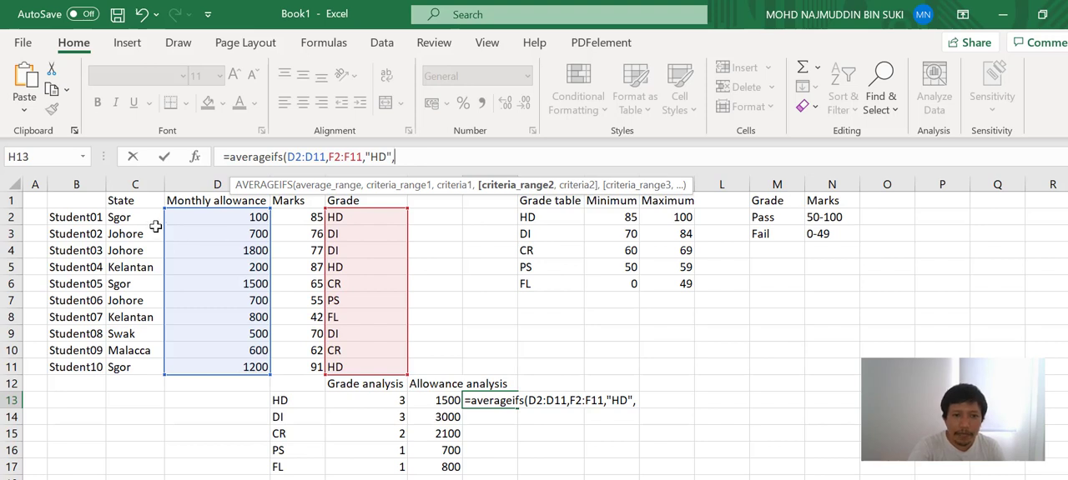
drag(125, 218, 130, 369)
text(,)
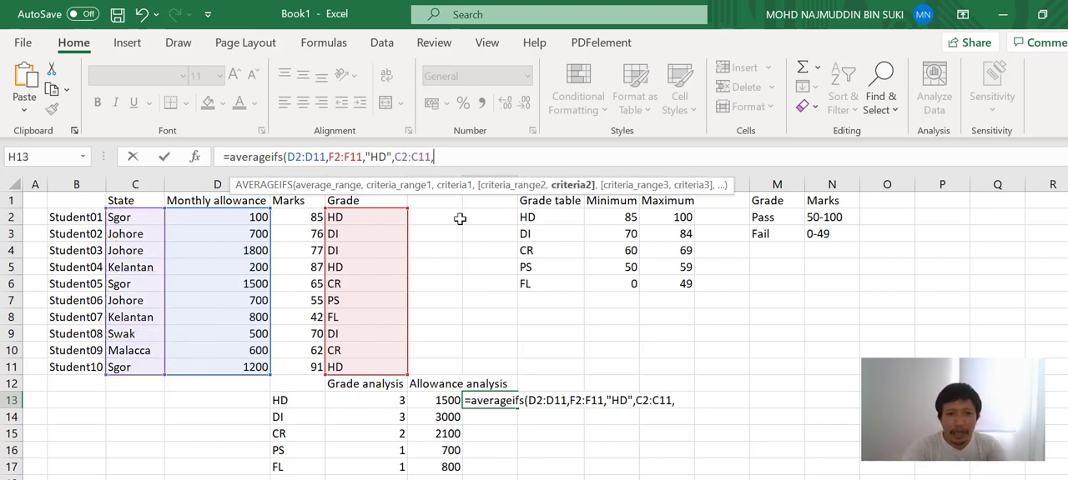
text("Sfor)
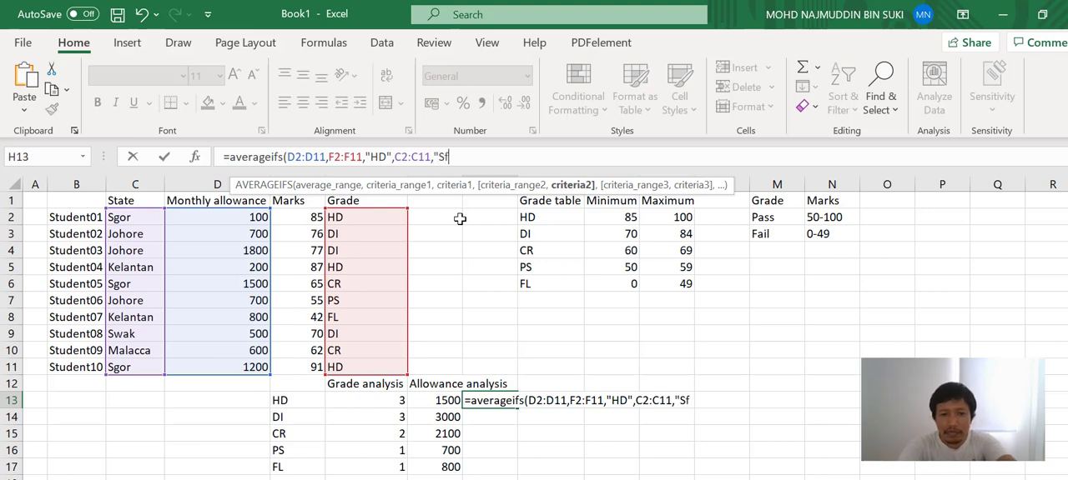
key(BackSpace)
key(BackSpace)
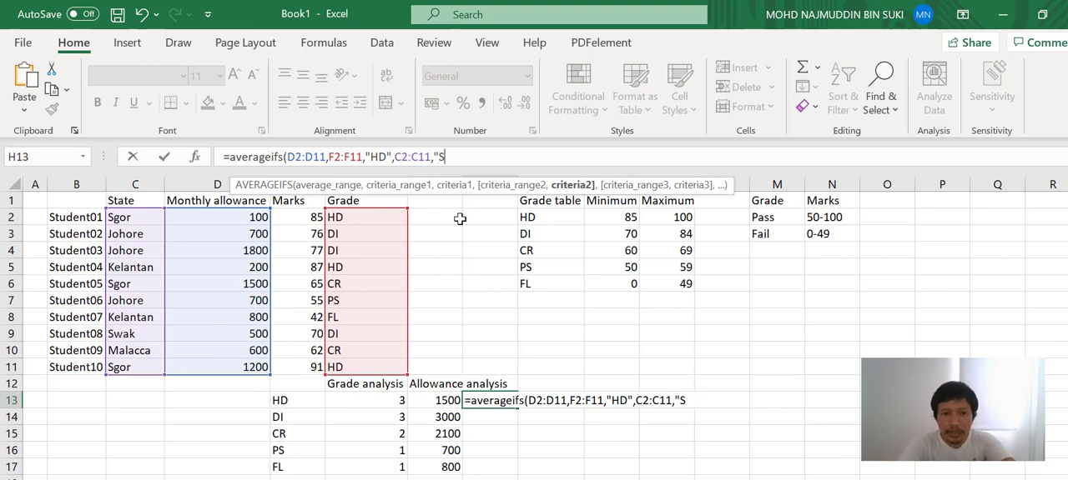
text(gor)
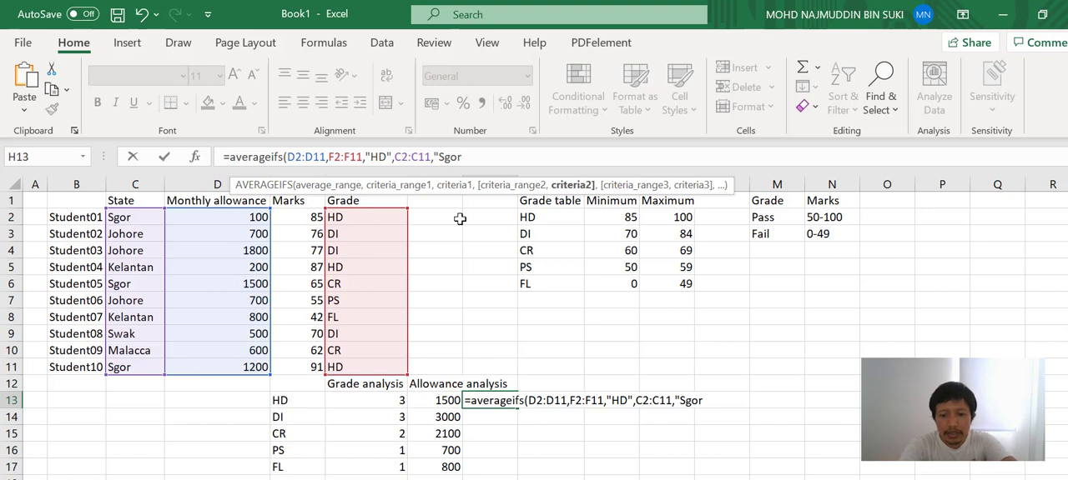
text("))
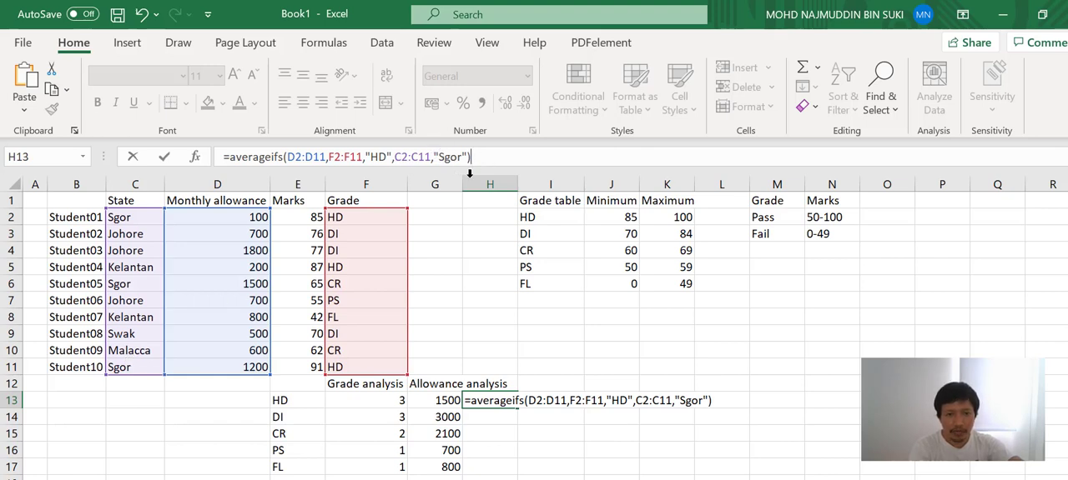
key(Return)
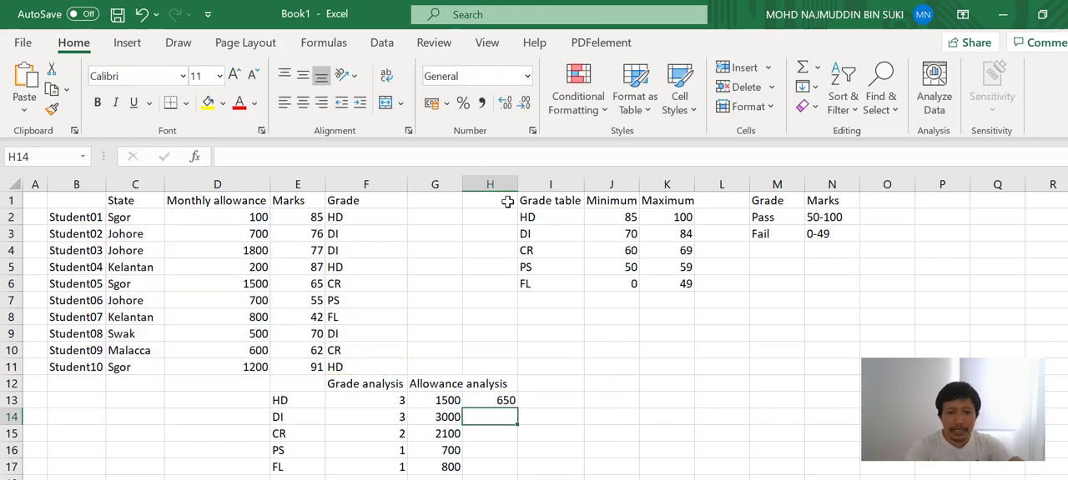
Examine the AVERAGEIFS formula in H13 against the grades and monthly allowances of the HD students from Sgor.
key(Up)
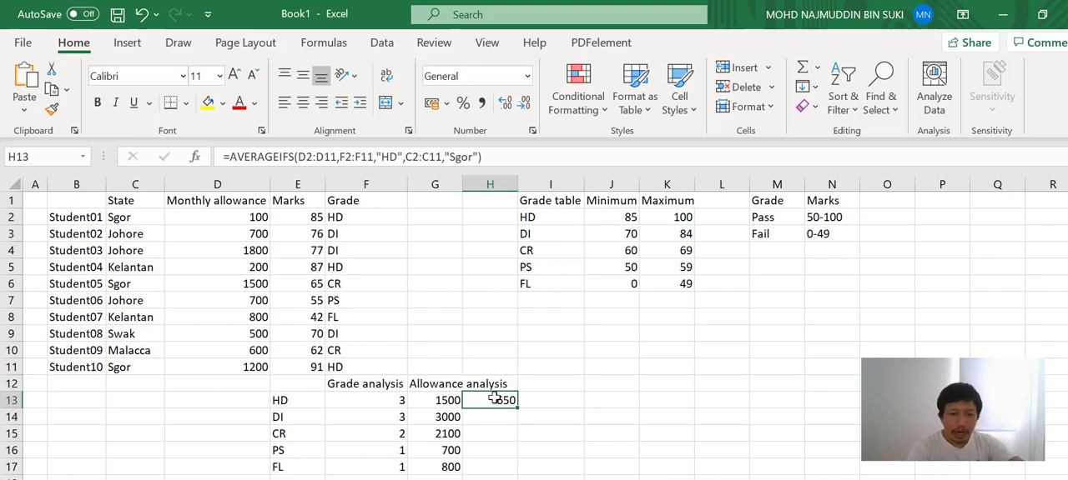
click(336, 216)
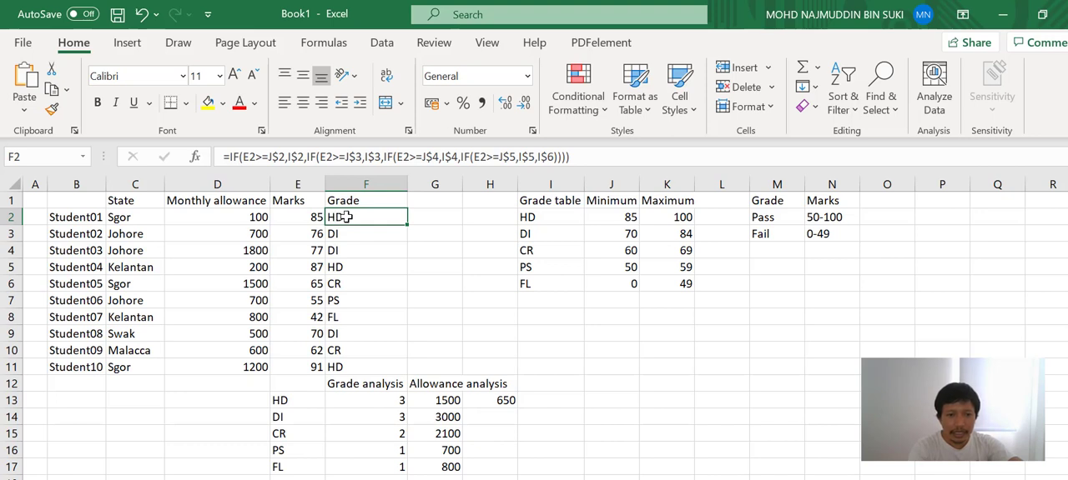
click(354, 268)
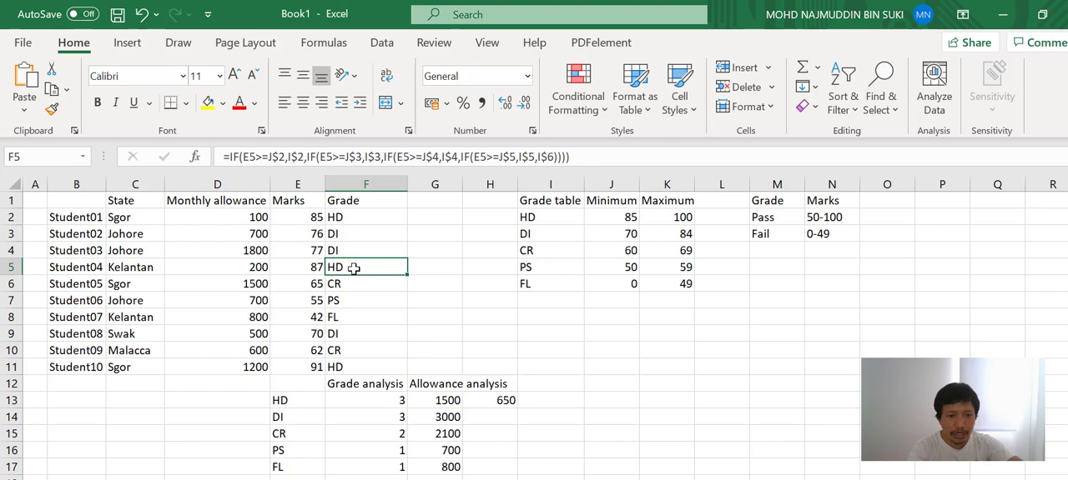
click(369, 369)
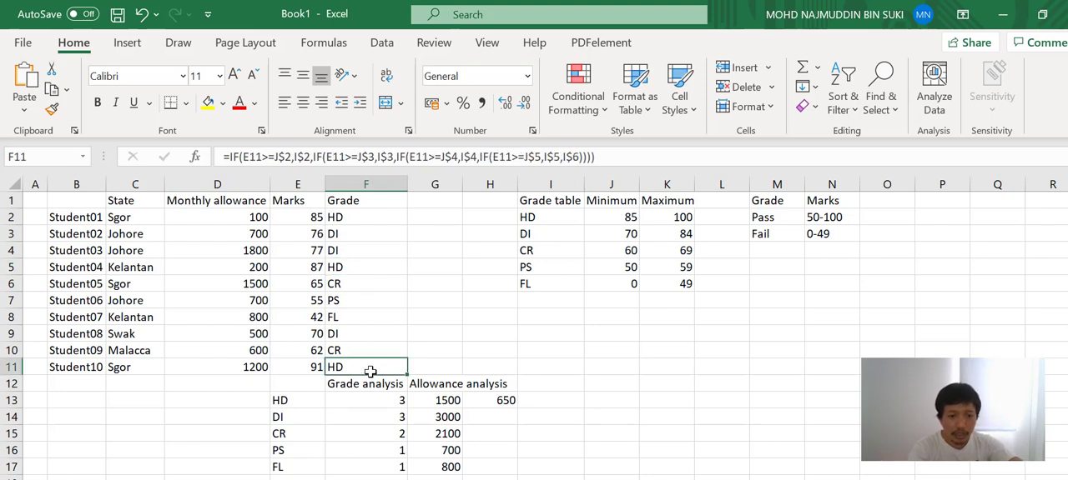
click(248, 370)
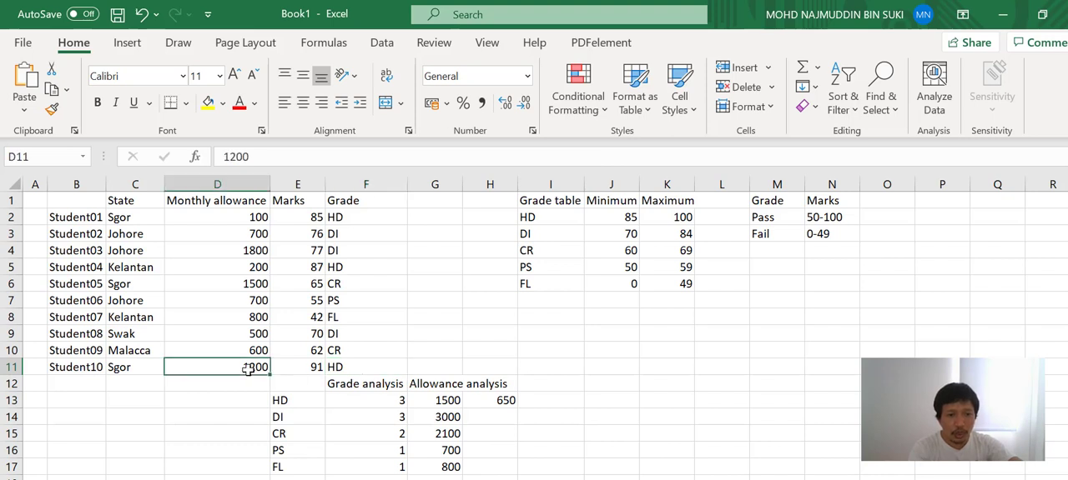
click(246, 216)
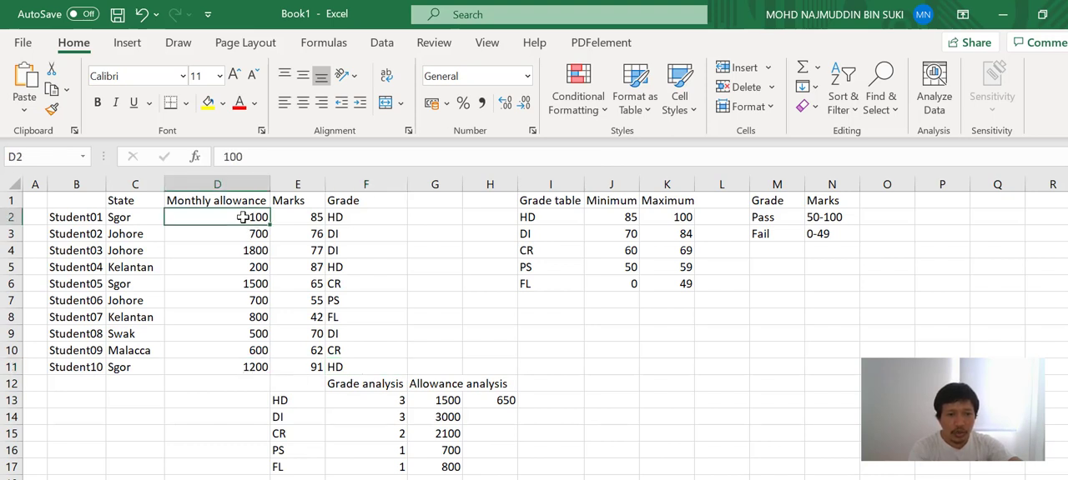
click(239, 366)
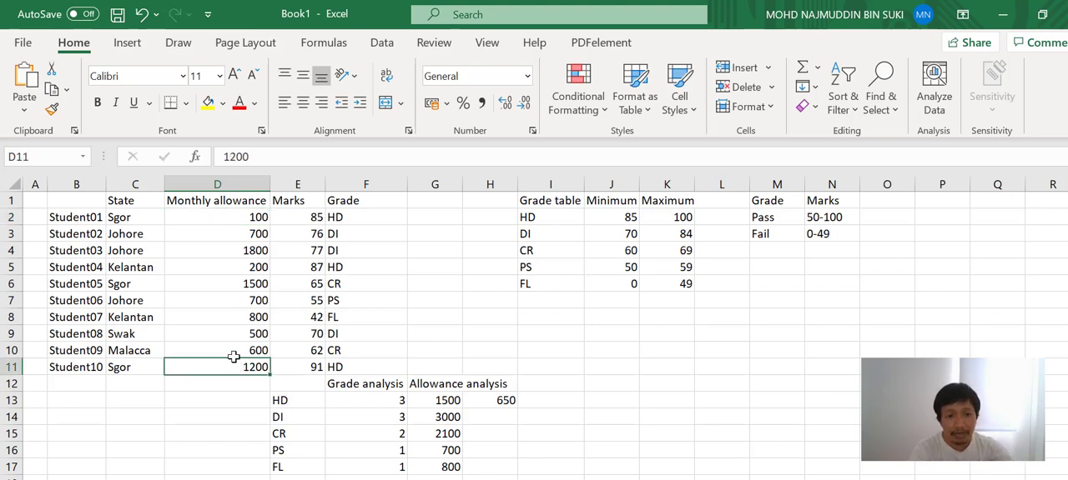
click(489, 401)
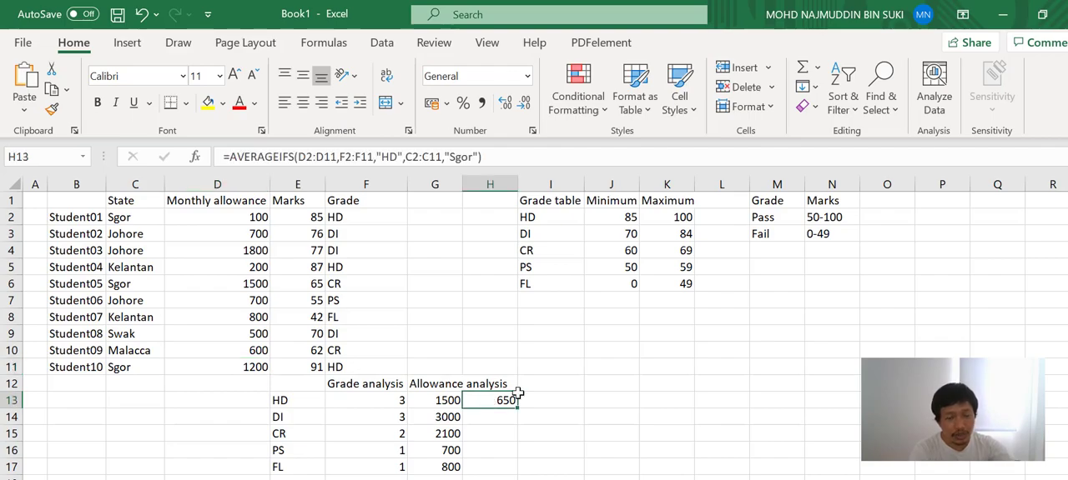